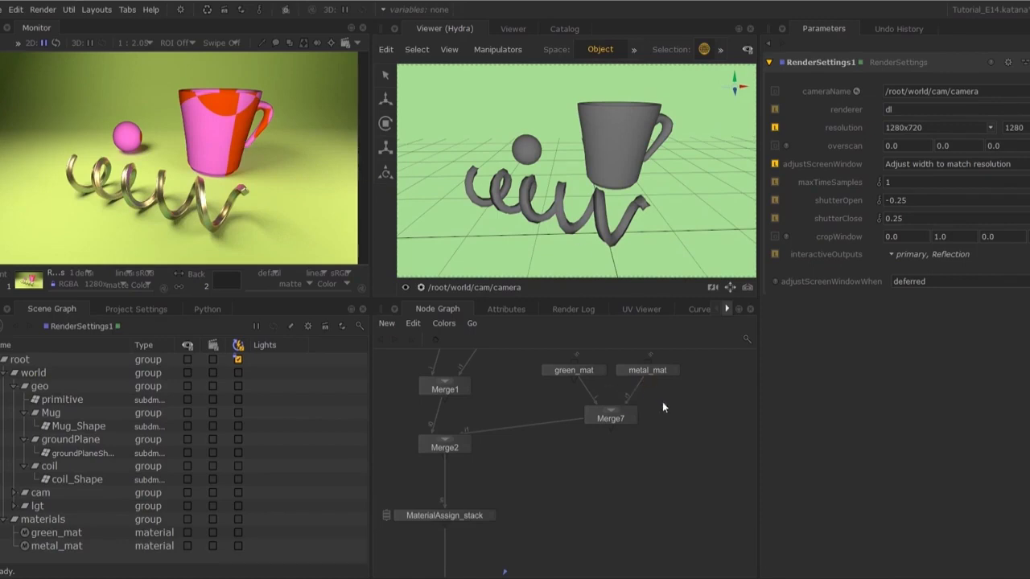
Add a NetworkMaterial node beside metal_mat and connect its output to the Merge7 node.
middle_drag(662, 401, 641, 418)
key(Tab)
text(netw)
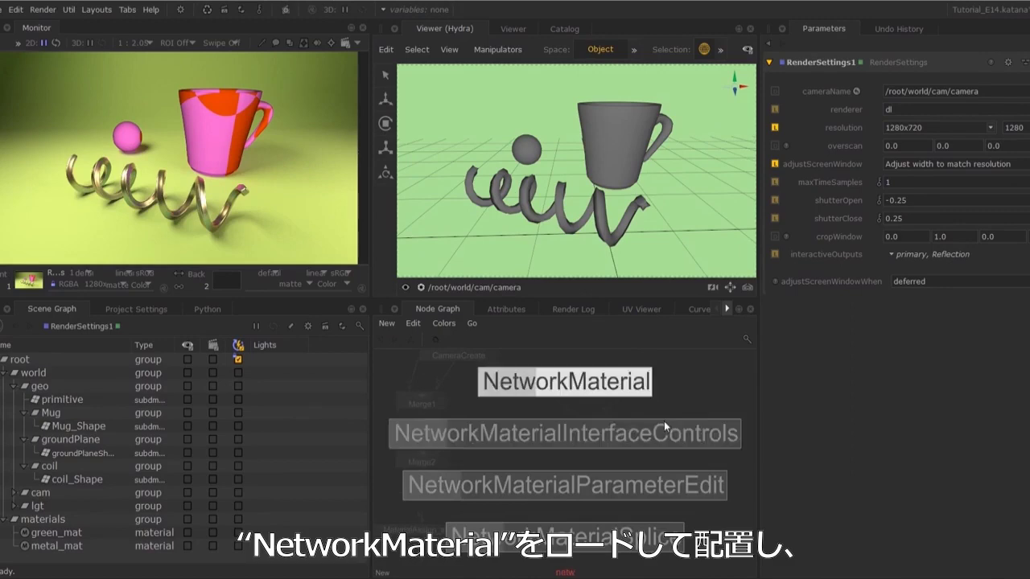
key(Return)
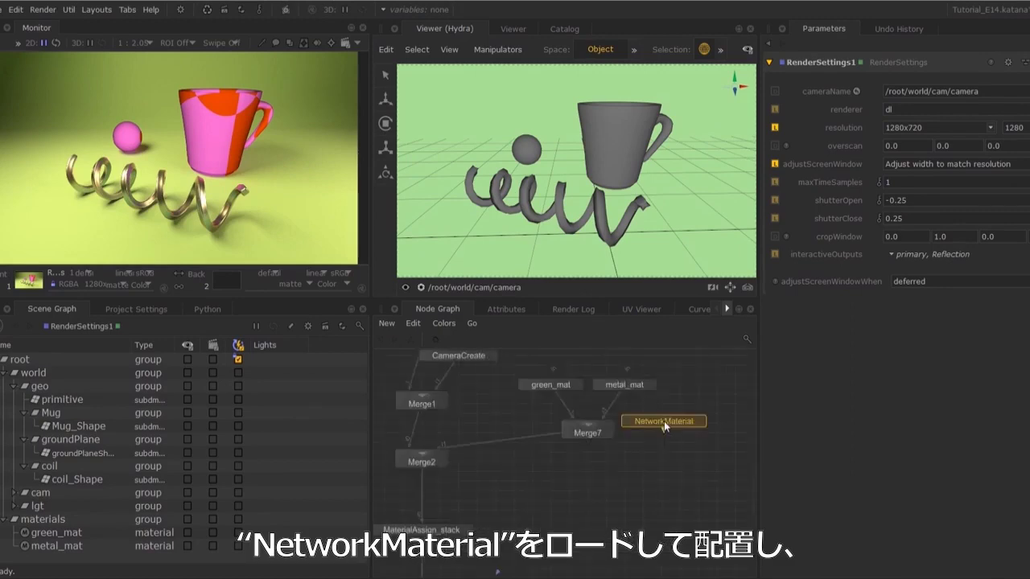
click(714, 386)
middle_drag(713, 386, 667, 413)
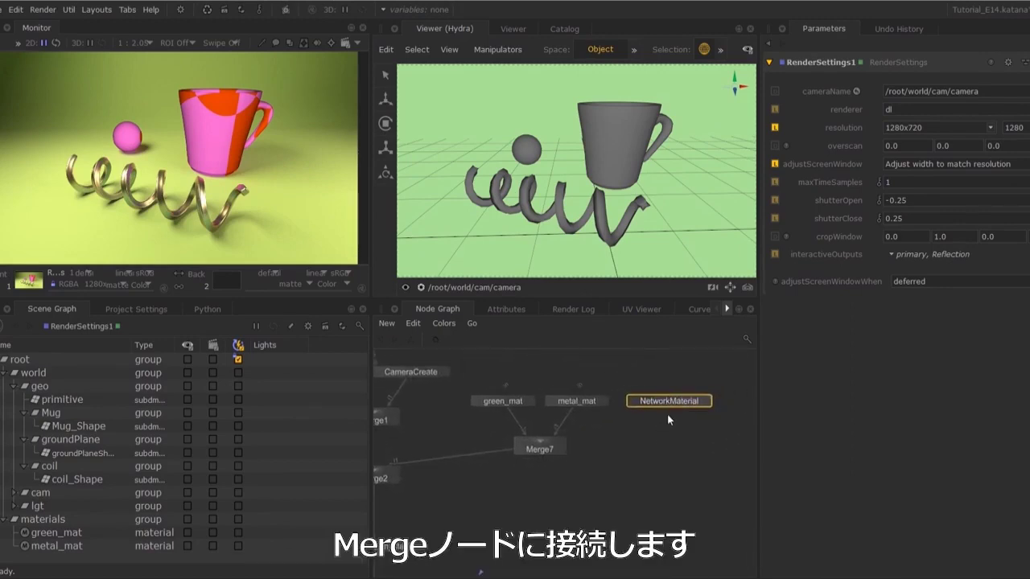
drag(669, 413, 536, 446)
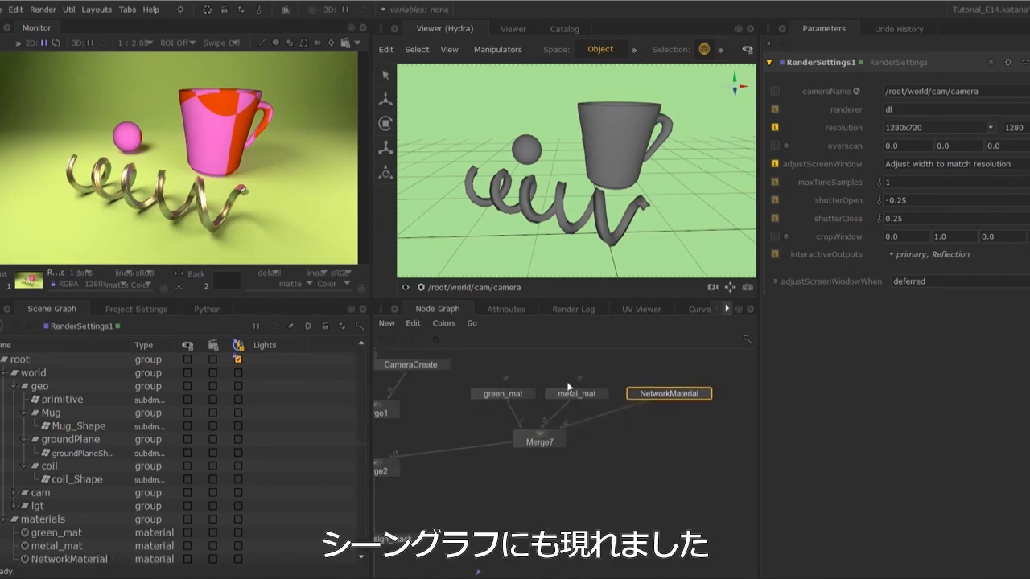
Rename the new NetworkMaterial node to mug_mat.
click(706, 398)
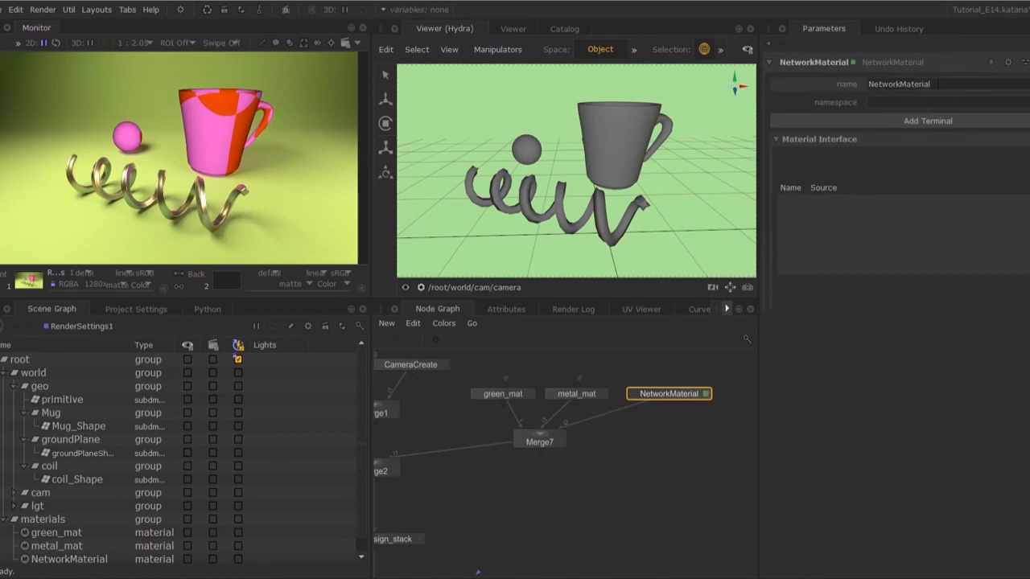
double_click(925, 84)
text(m)
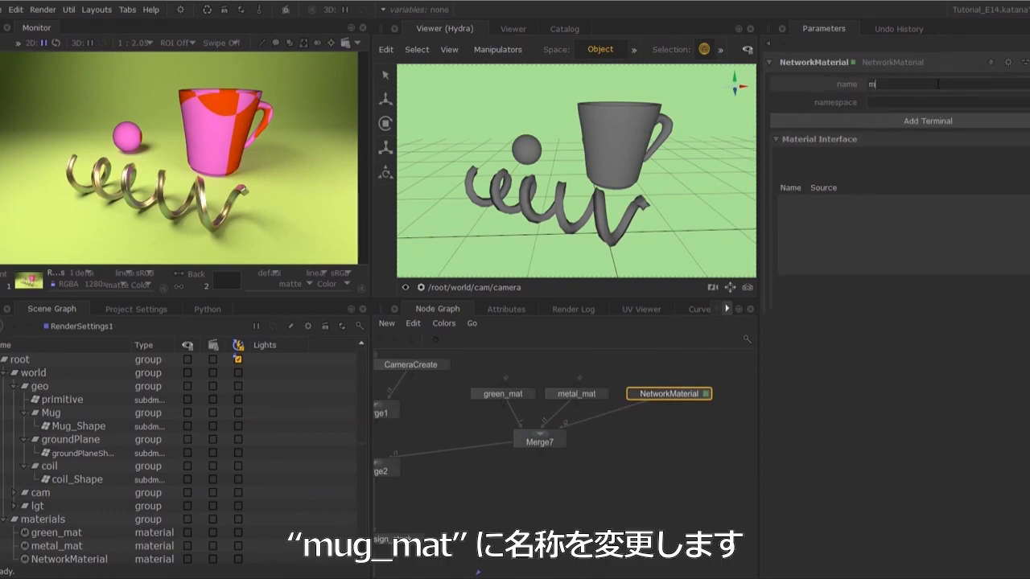
text(ug_mat)
key(Return)
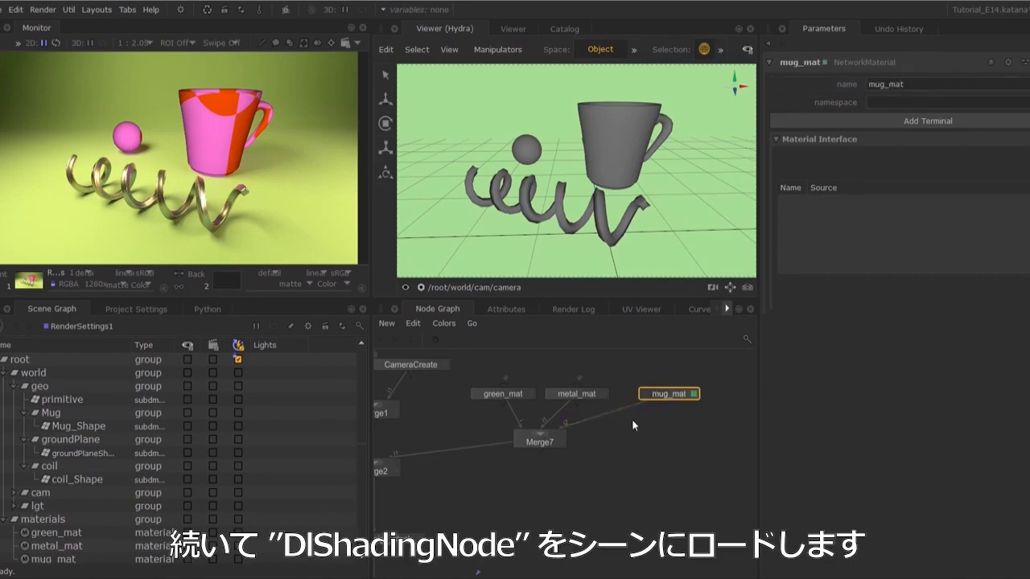
Add a DlShadingNode to the node graph and place it above mug_mat.
middle_drag(682, 320, 630, 394)
key(Tab)
text(dls)
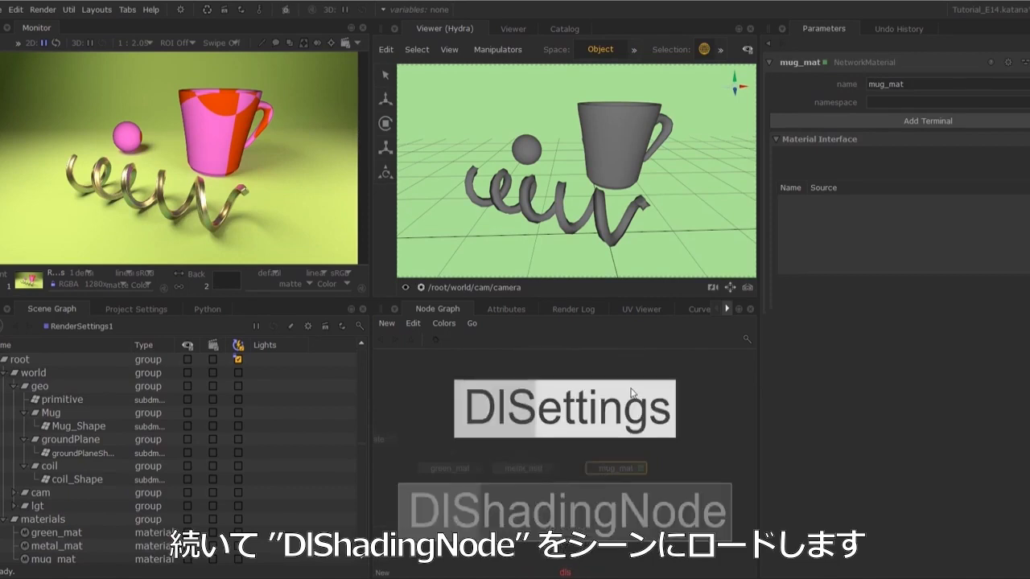
key(Down)
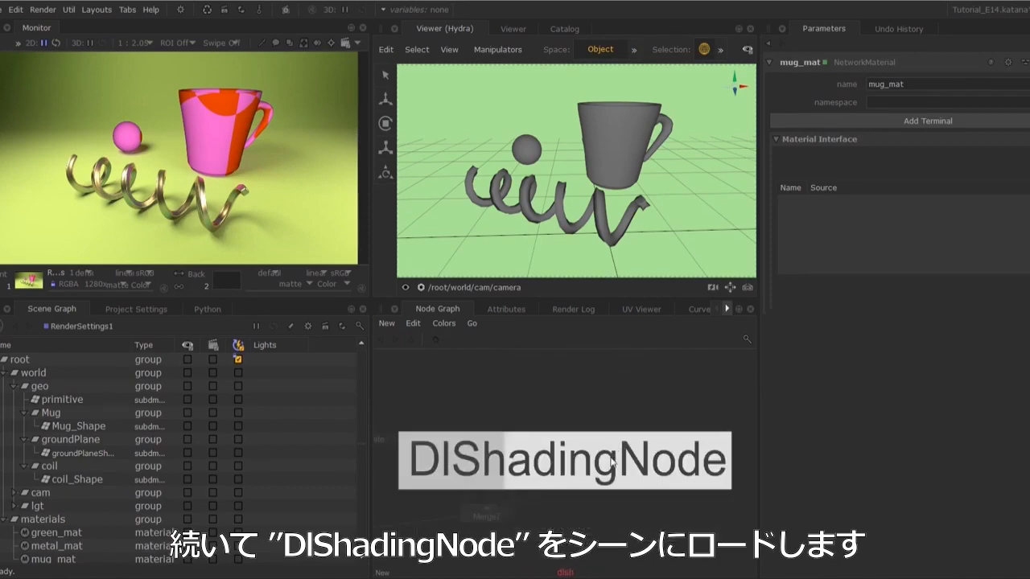
key(Return)
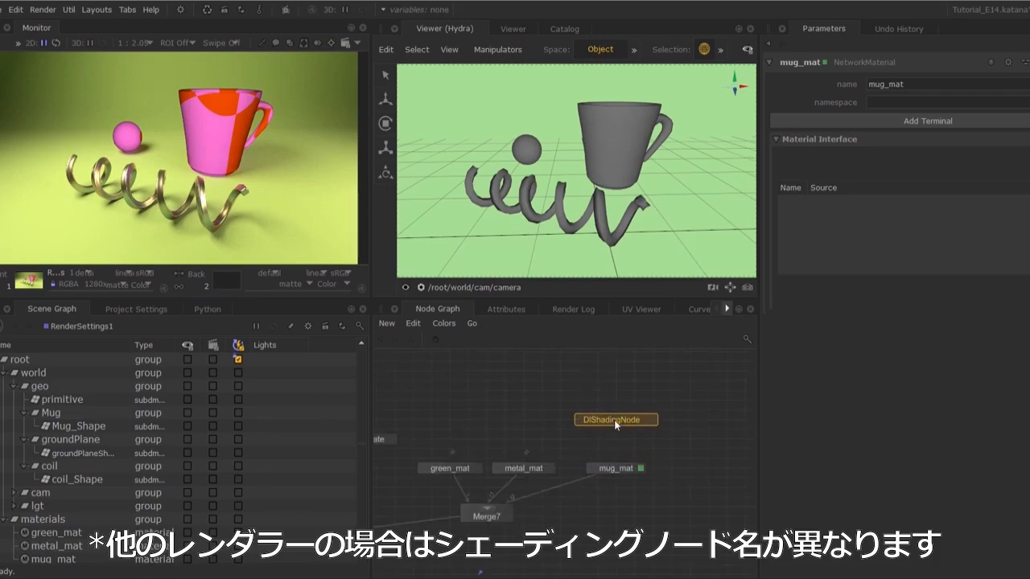
drag(613, 420, 609, 414)
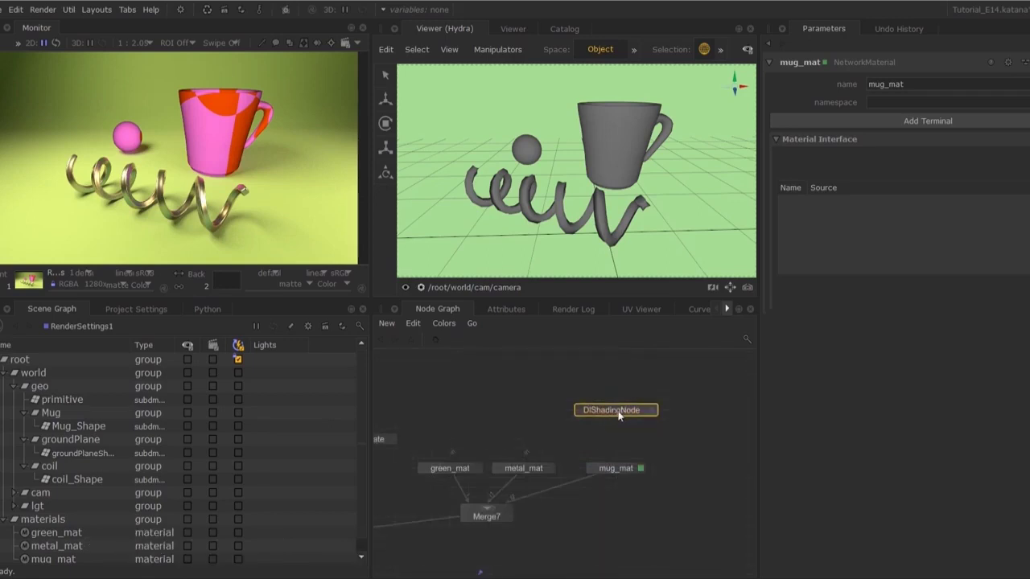
Rename the shading node to principled_mat and set its node type to dlPrincipled.
double_click(624, 408)
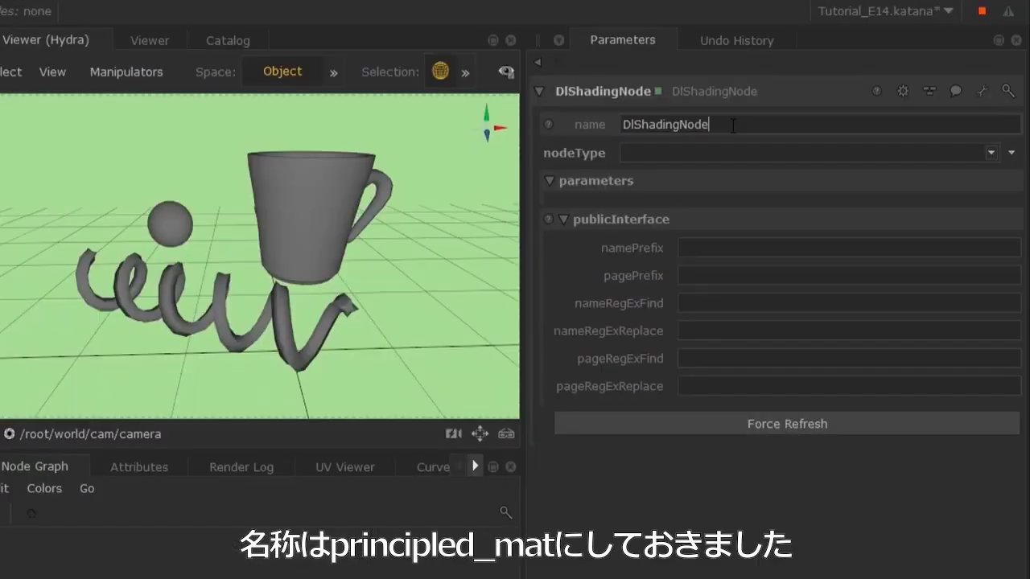
double_click(900, 89)
text(princ)
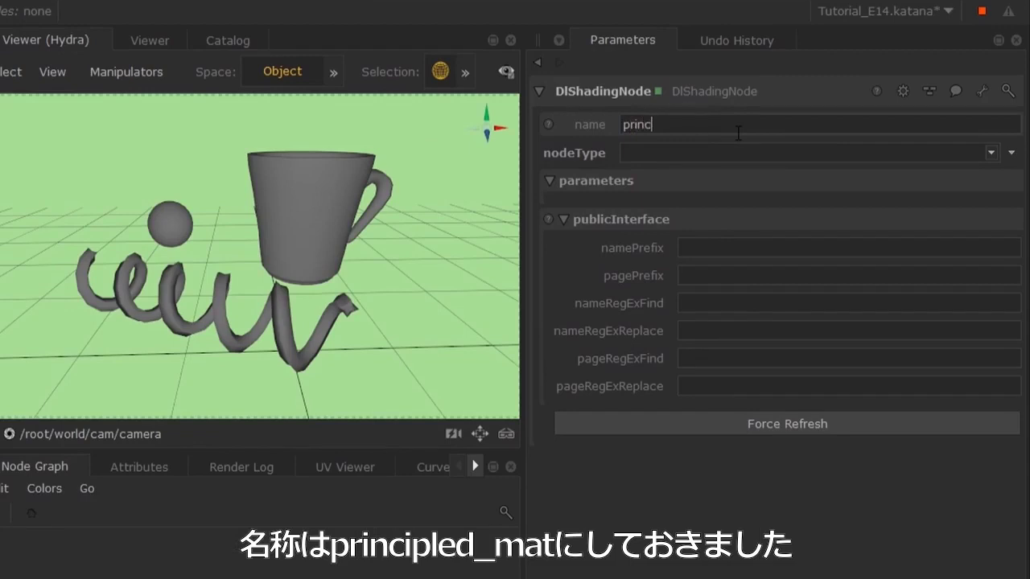
text(ipled_mat)
key(Return)
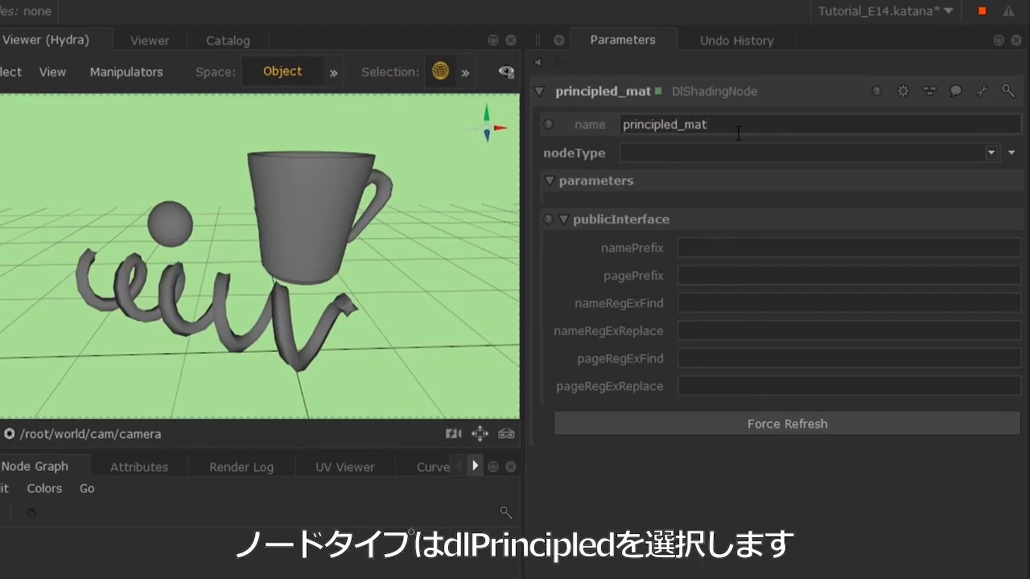
click(991, 153)
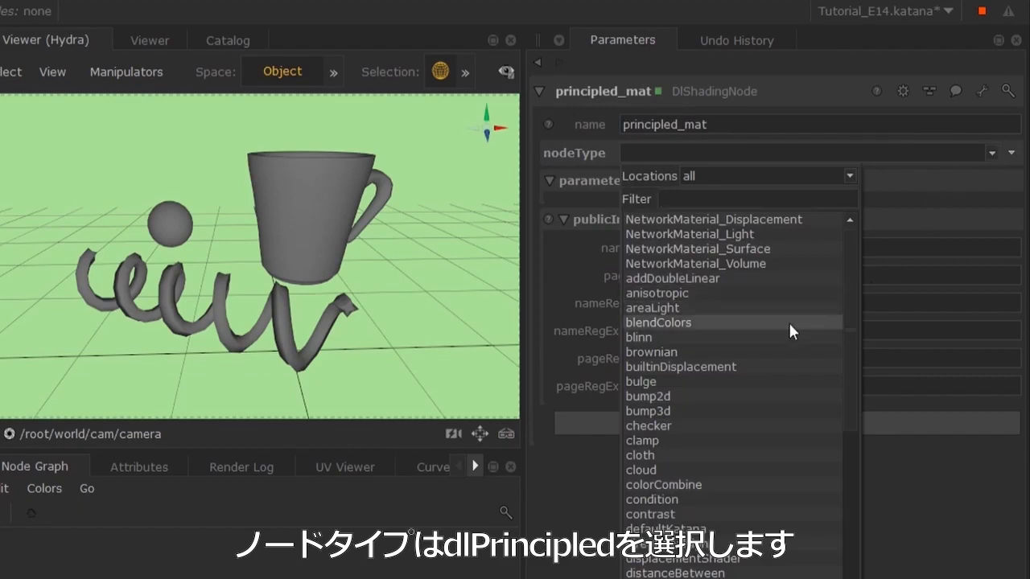
text(prin)
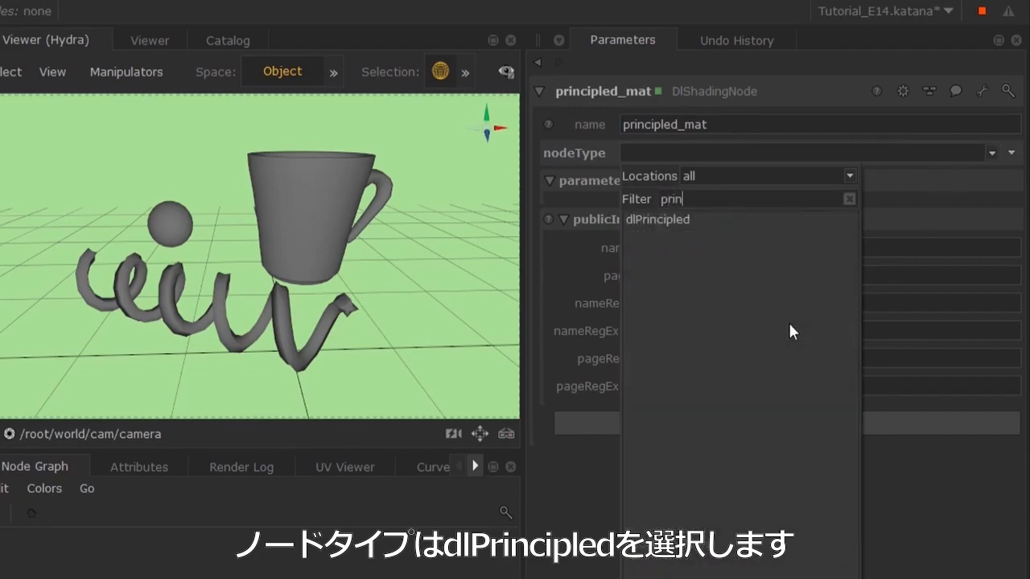
click(692, 219)
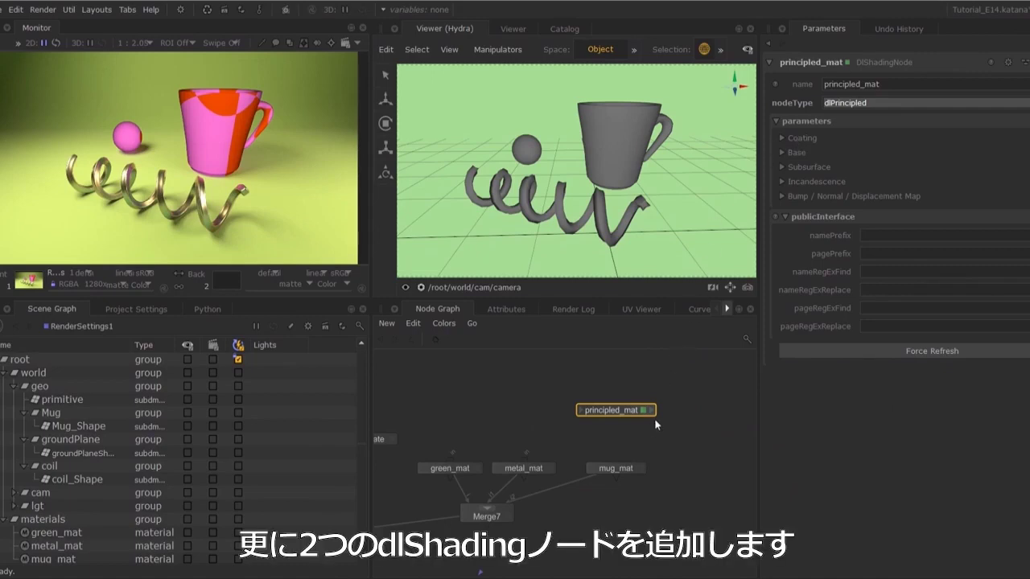
Add another DlShadingNode and place it above principled_mat in the node graph.
middle_drag(654, 419, 645, 485)
click(650, 391)
key(Tab)
text(dl)
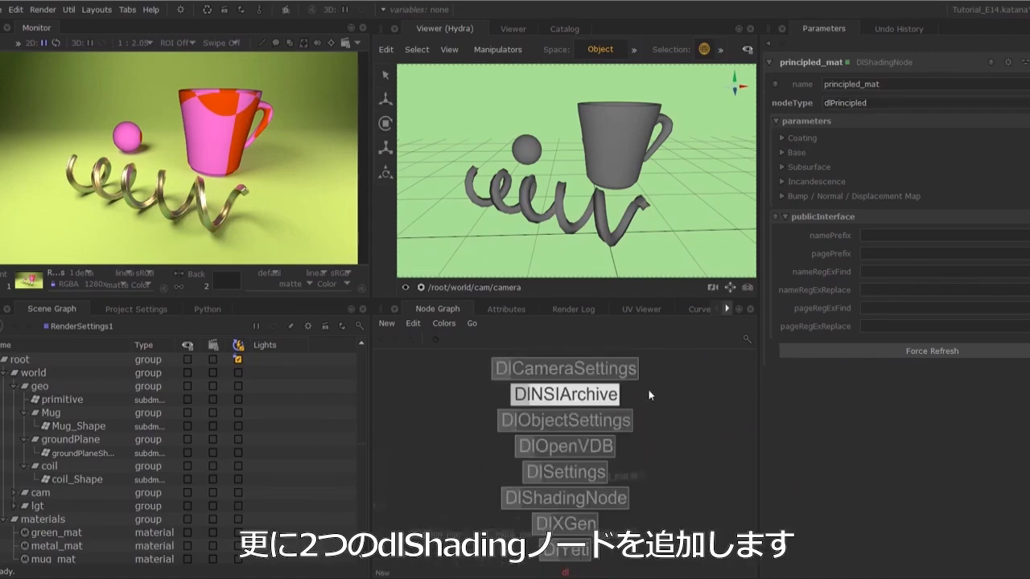
key(Down)
key(Down)
key(Down)
key(Down)
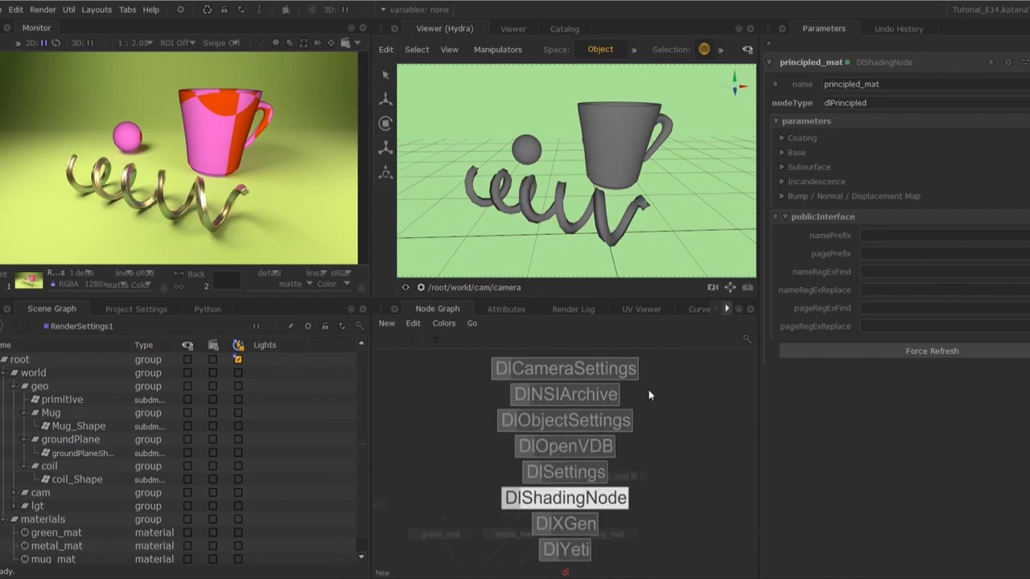
key(Return)
click(618, 398)
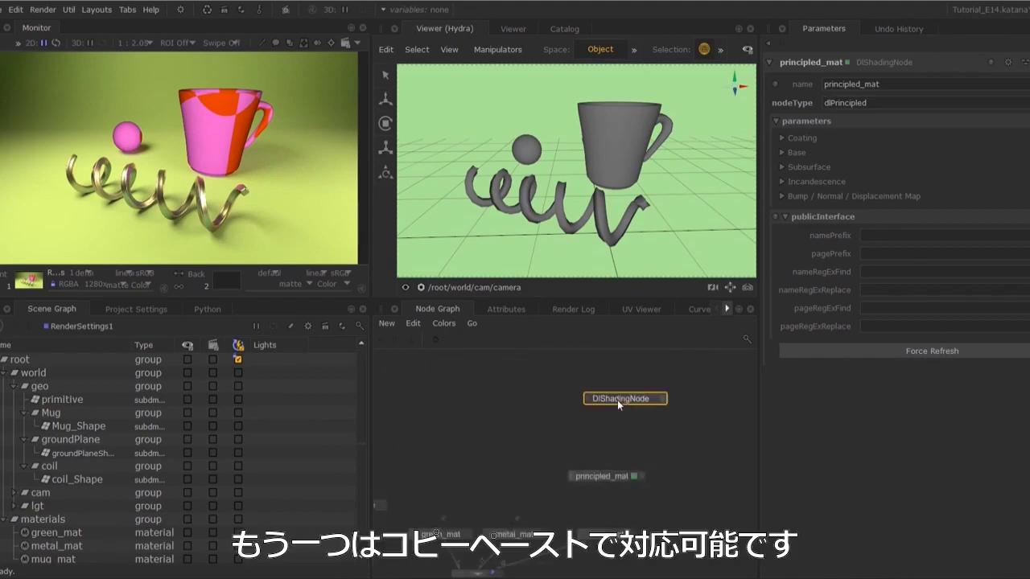
Duplicate the unnamed DlShadingNode and place the copy directly beneath the original.
key(ctrl+c)
key(ctrl+v)
click(623, 425)
Rename the upper DlShadingNode to place2DTexture and set its node type to place2dTexture.
click(638, 398)
click(651, 398)
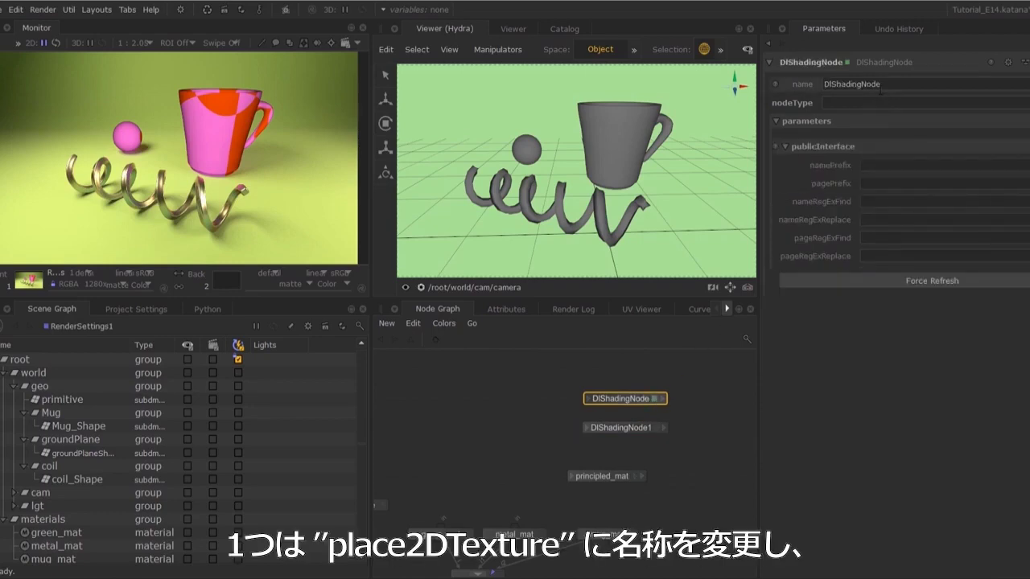
double_click(885, 85)
text(place2D)
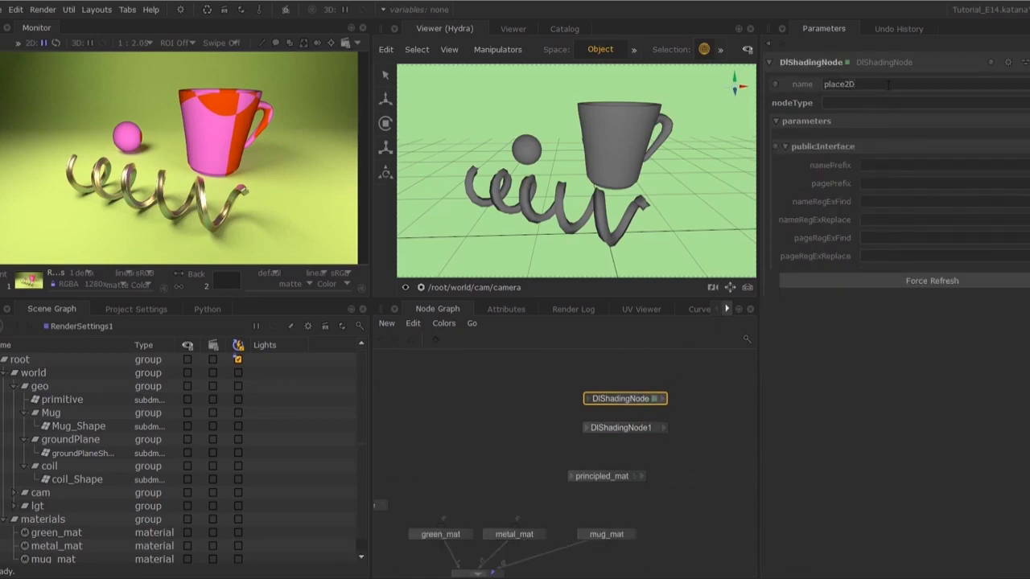
text(Texture)
key(Return)
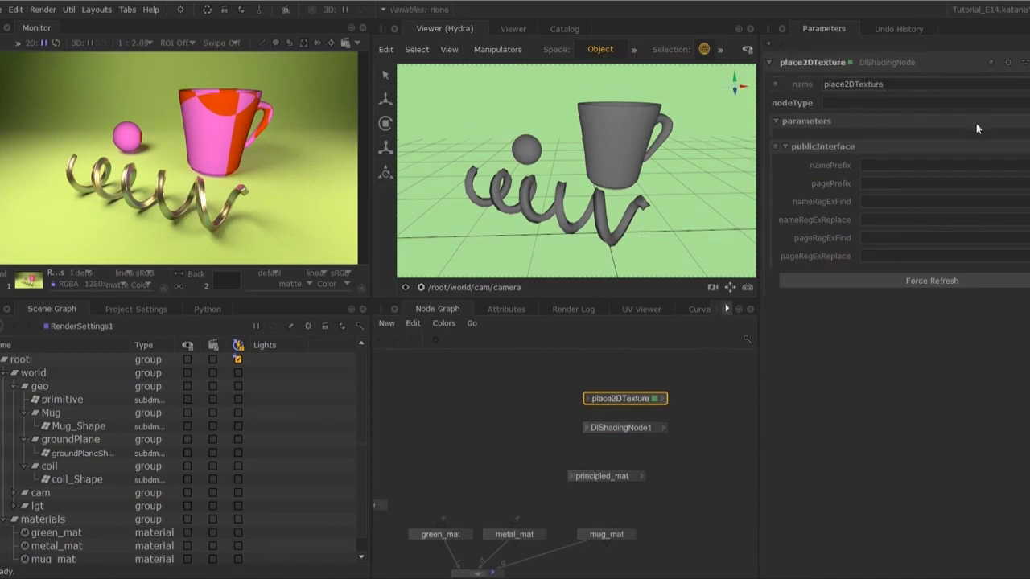
click(977, 109)
text(2d)
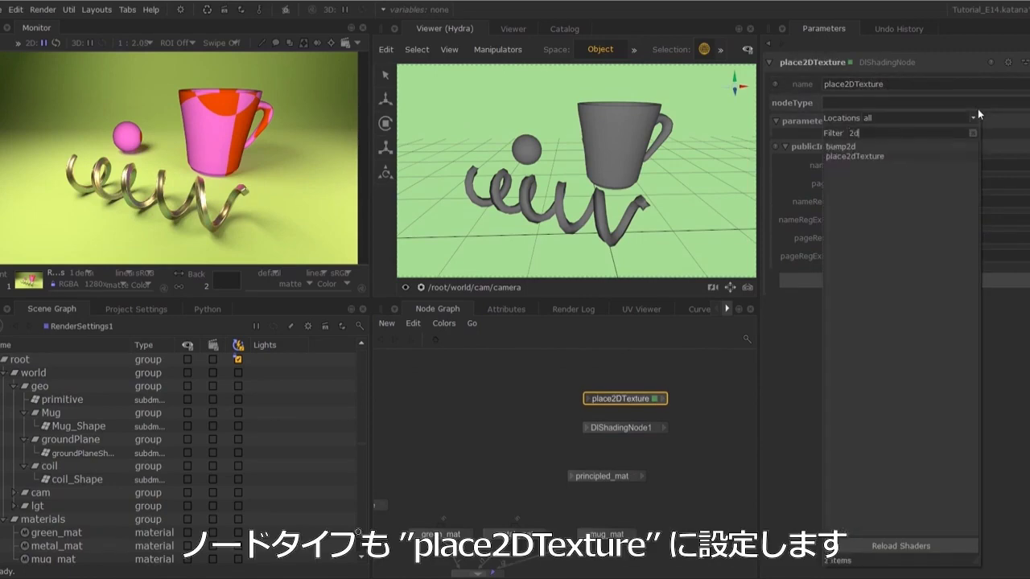
click(902, 157)
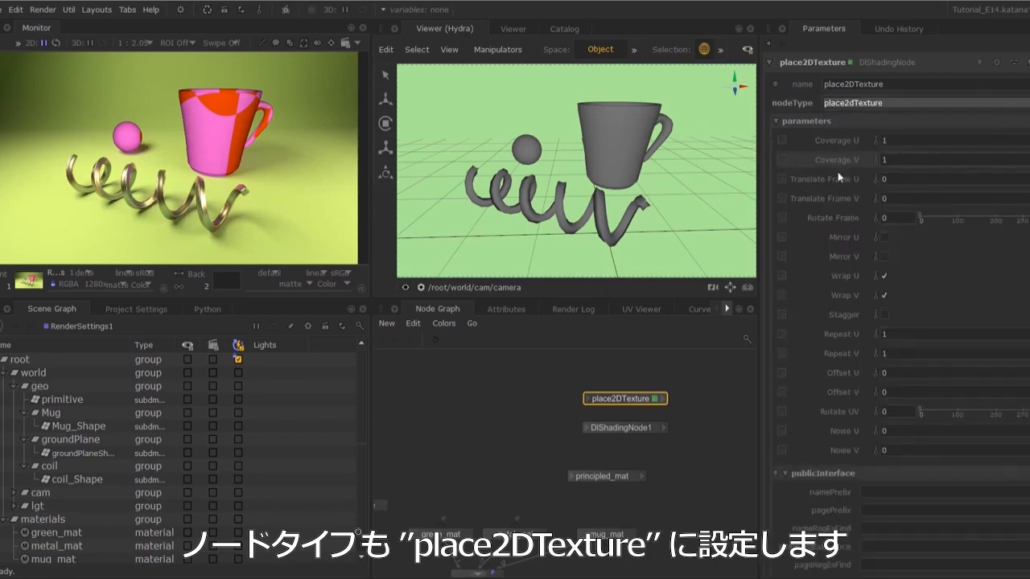
Rename the duplicated shading node to file and set its node type to file.
click(645, 428)
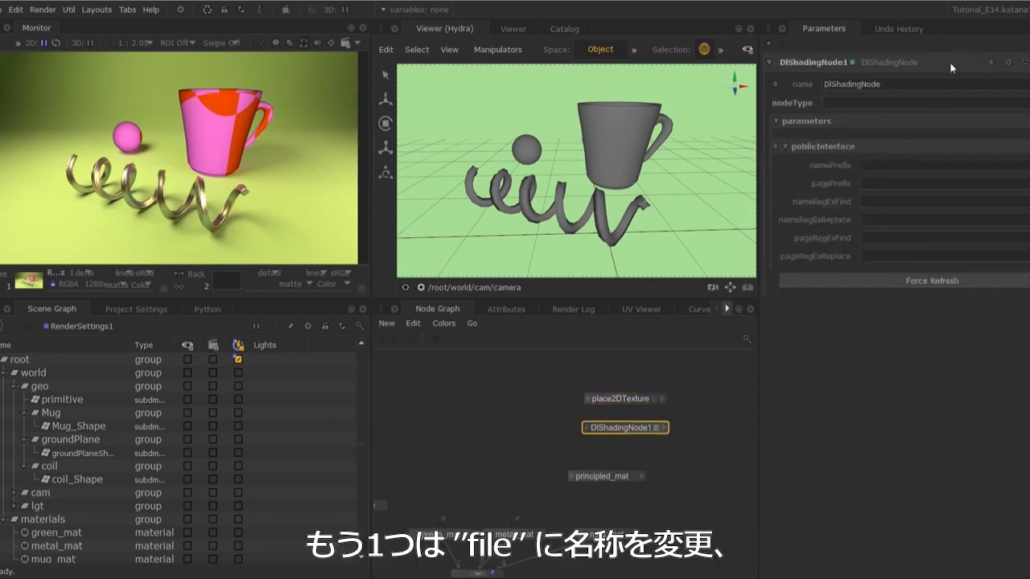
double_click(925, 85)
text(file)
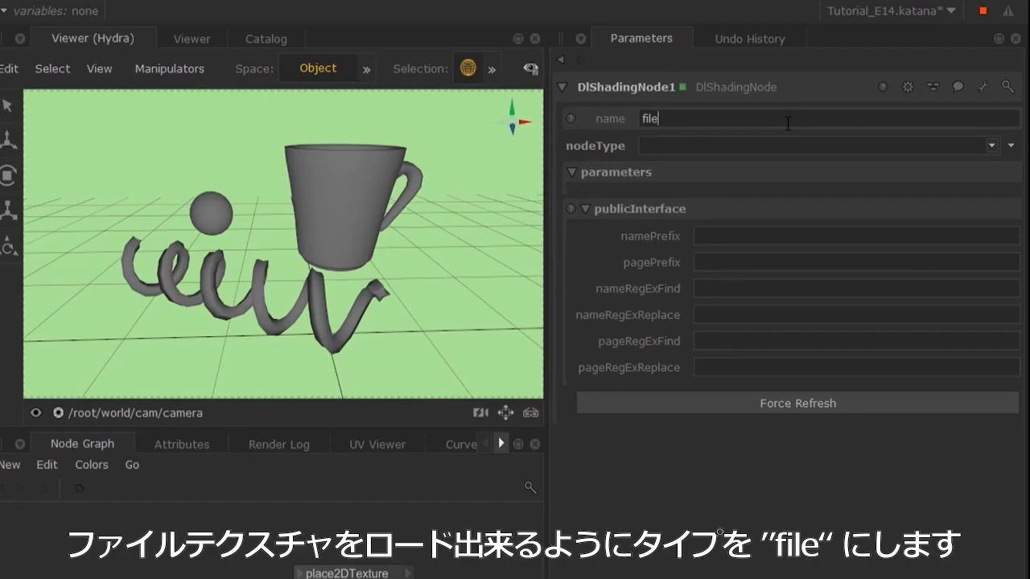
click(780, 145)
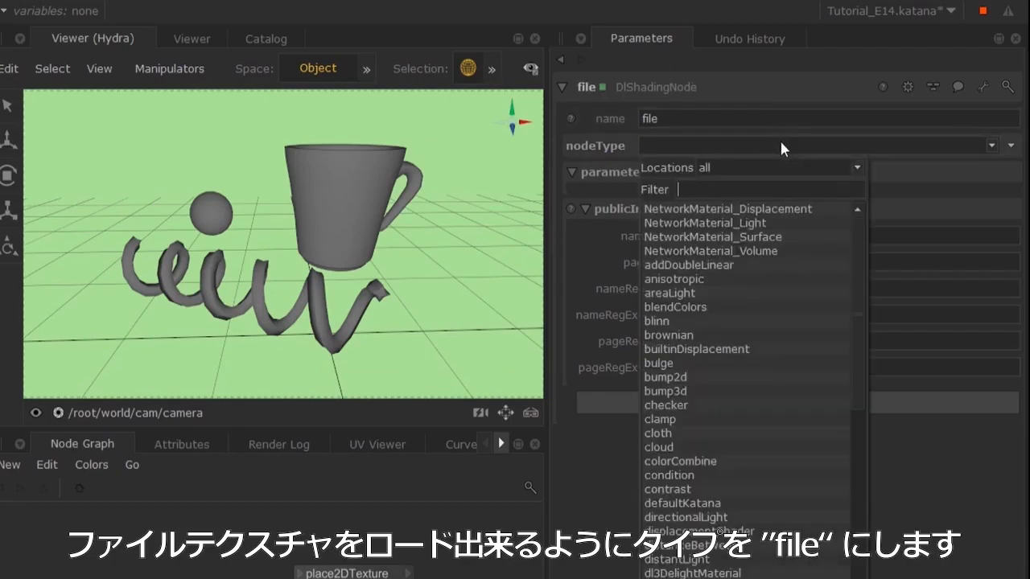
text(file)
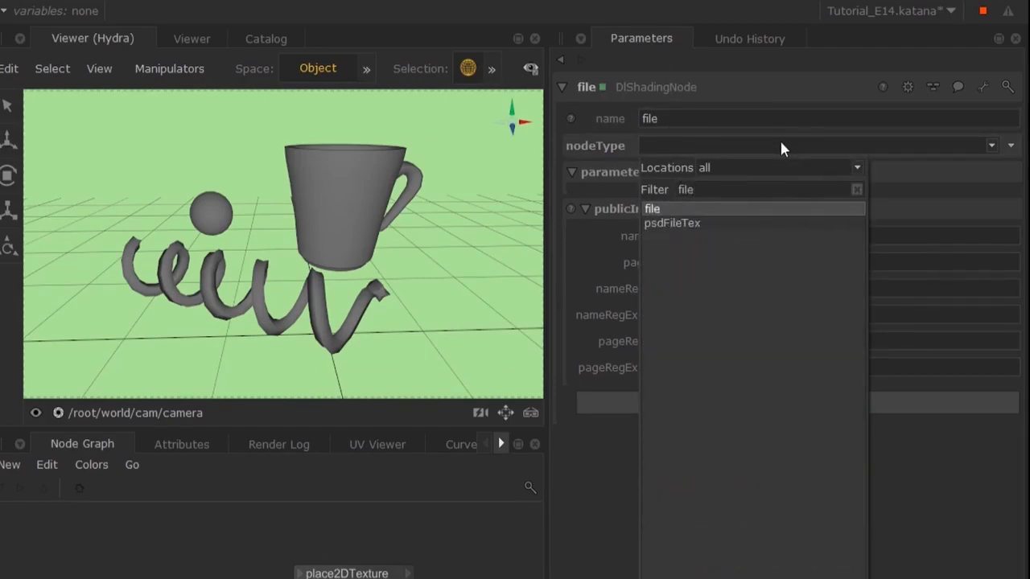
key(Return)
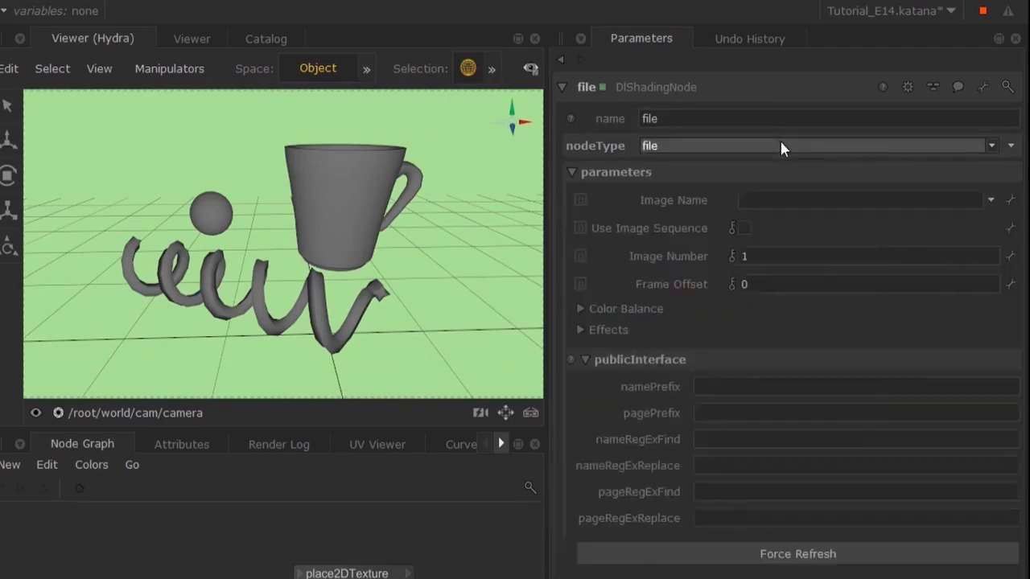
Load mug_diffuse.tif from the textures folder as the file node's Image Name.
click(991, 199)
click(885, 224)
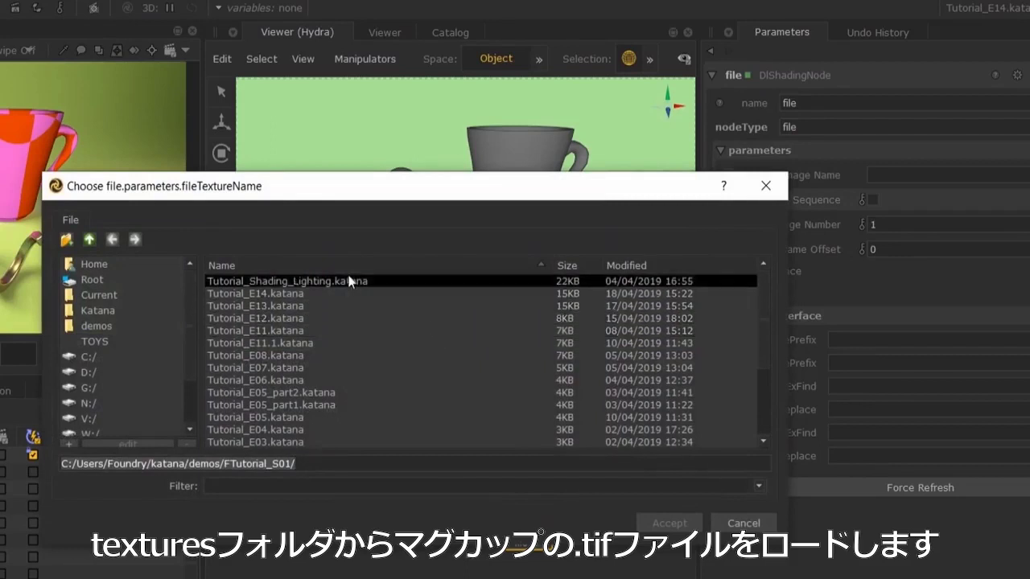
scroll(316, 368, down, 3)
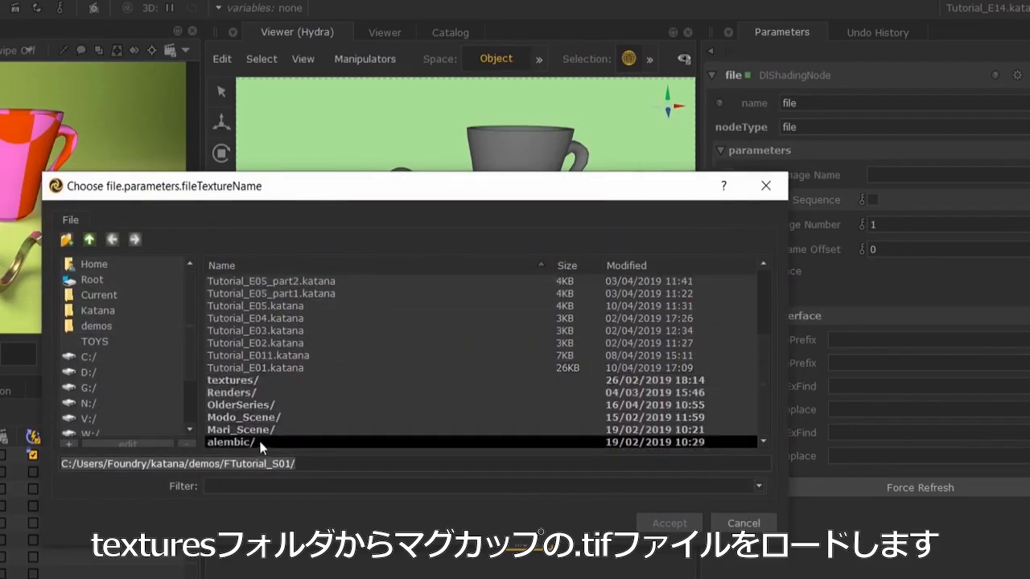
double_click(241, 381)
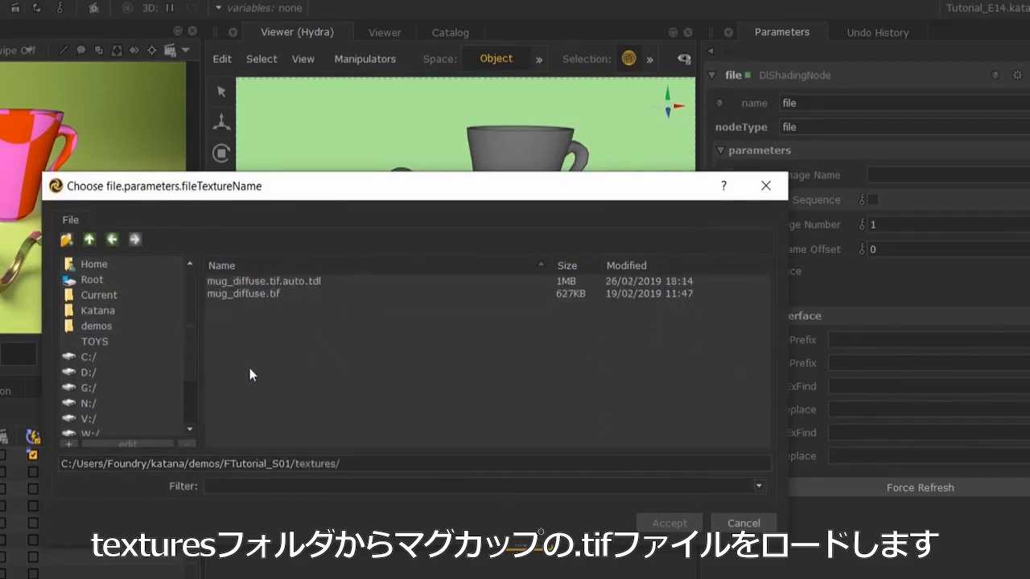
click(253, 294)
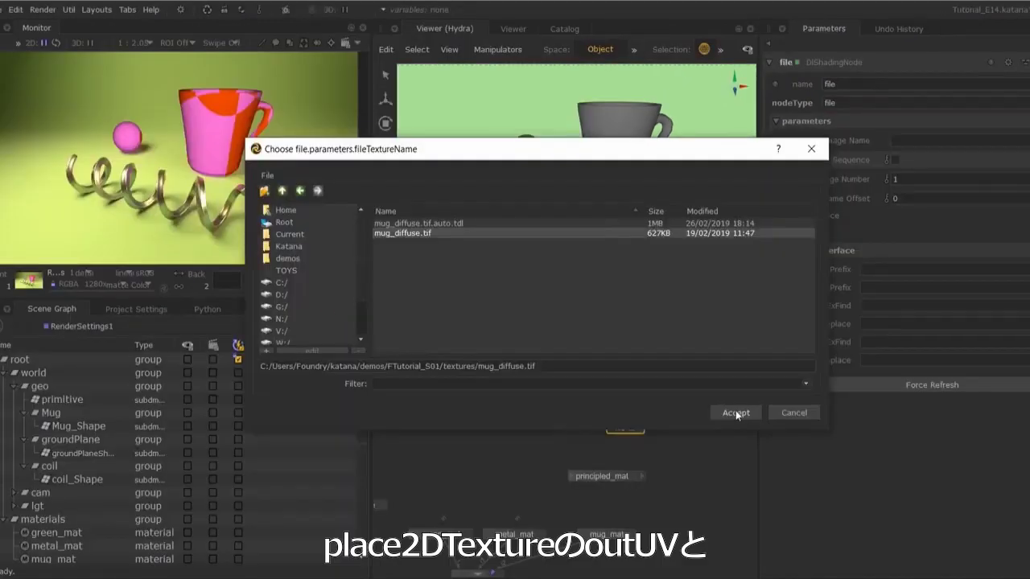
click(669, 524)
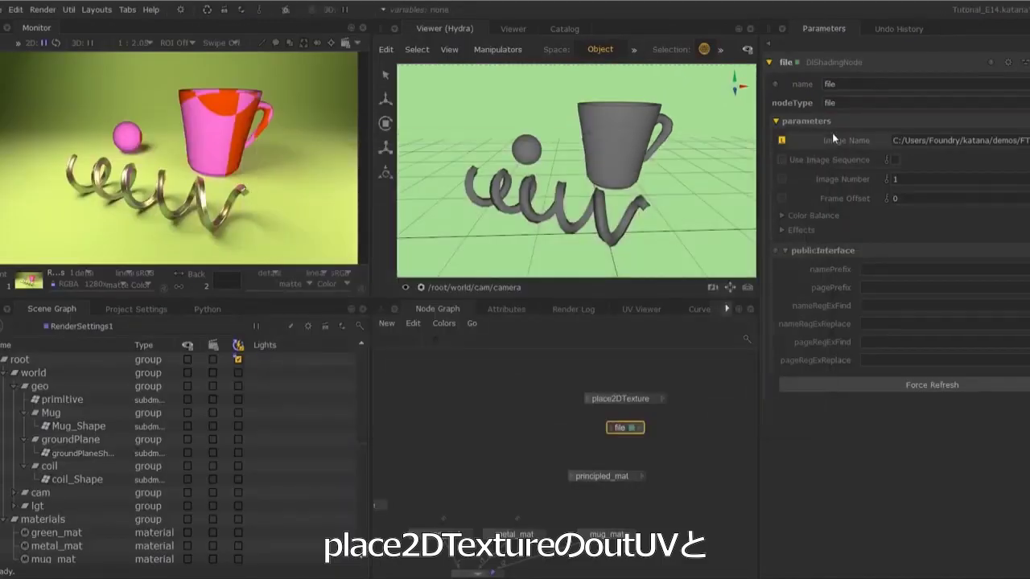
Connect the outUV output of place2DTexture to the UV Coordinates input of the file node.
click(662, 399)
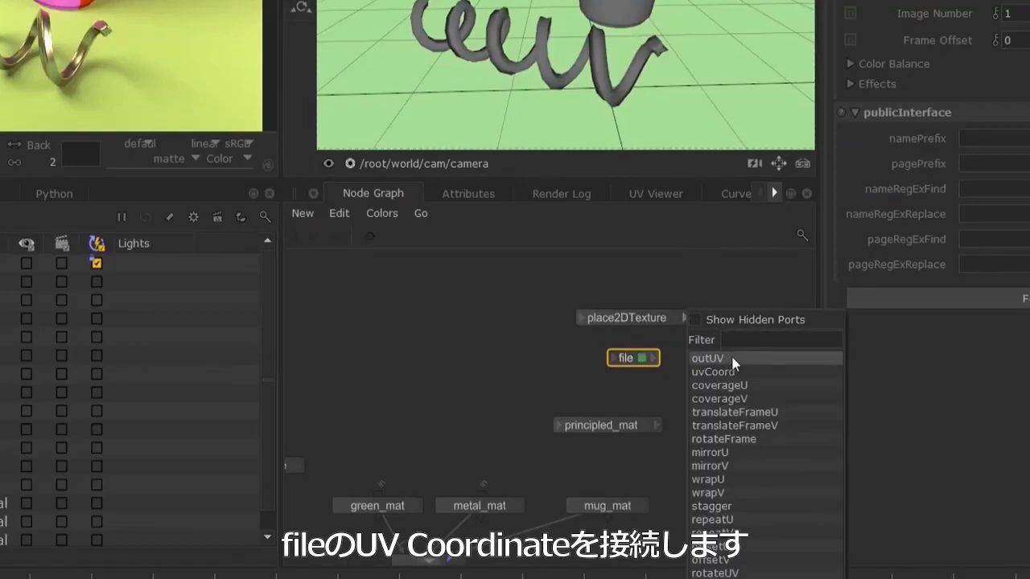
click(708, 358)
click(614, 357)
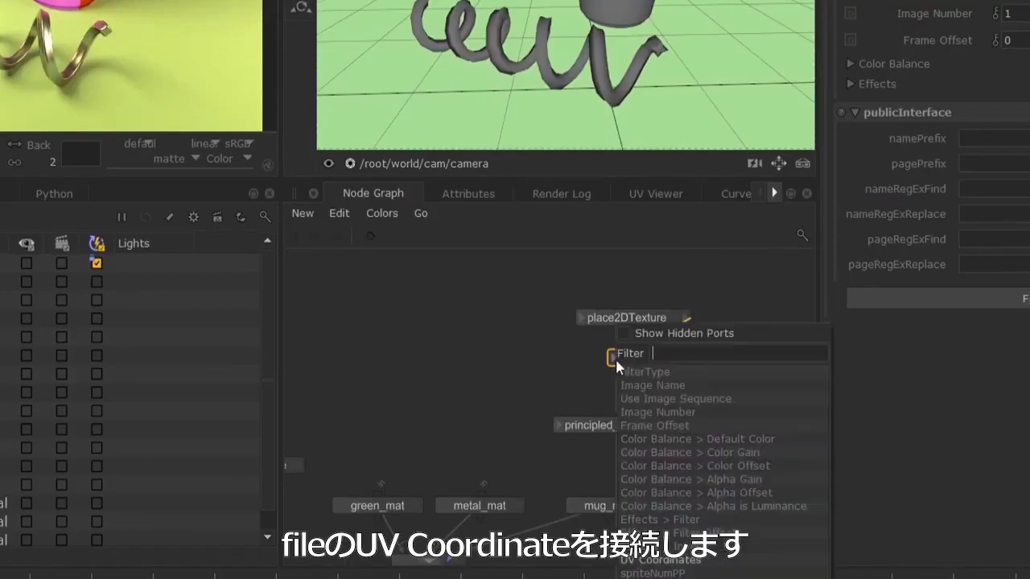
click(672, 560)
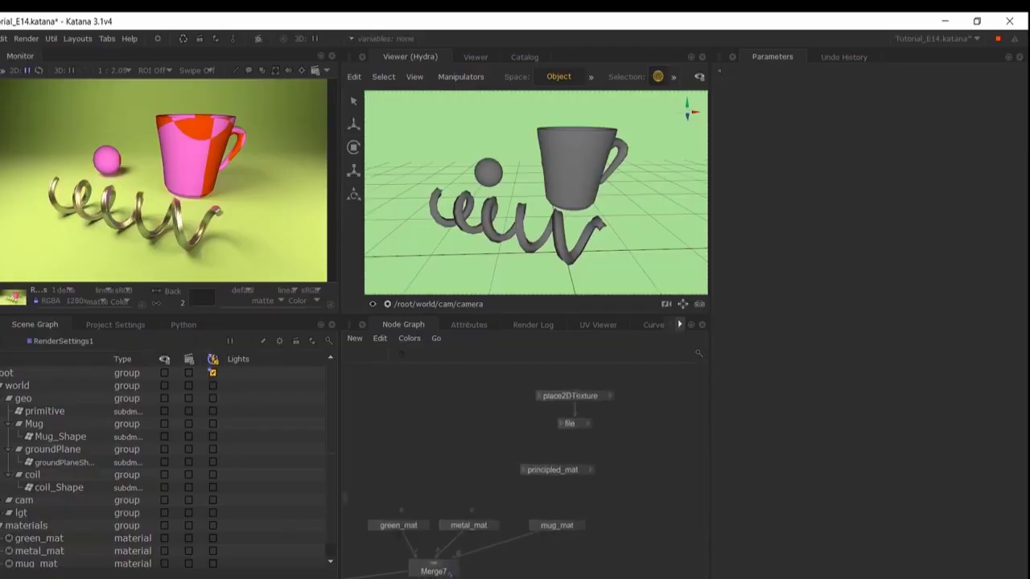
Connect the file node's outColor output to the Base > Color input of principled_mat.
click(583, 423)
click(604, 361)
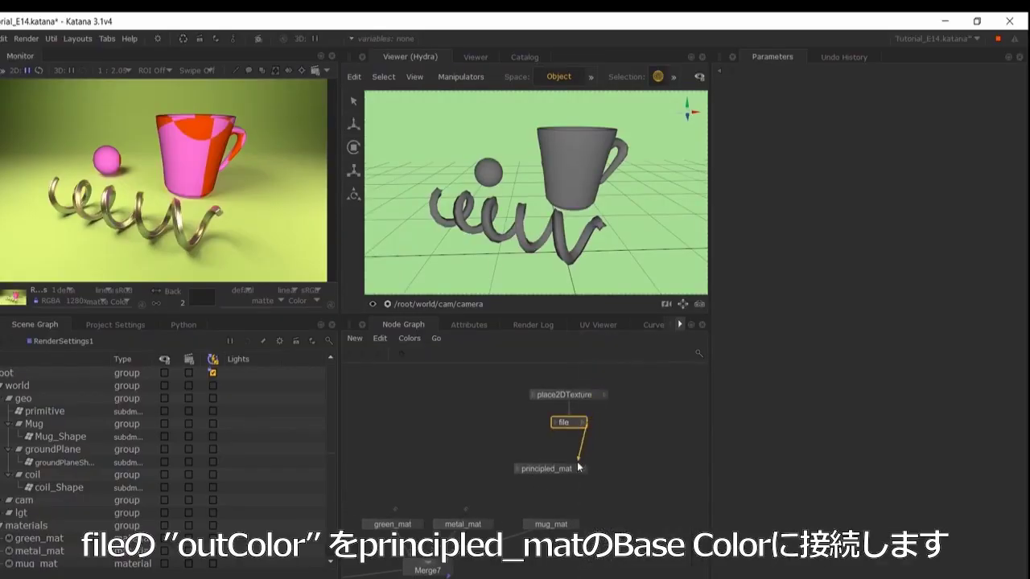
click(519, 468)
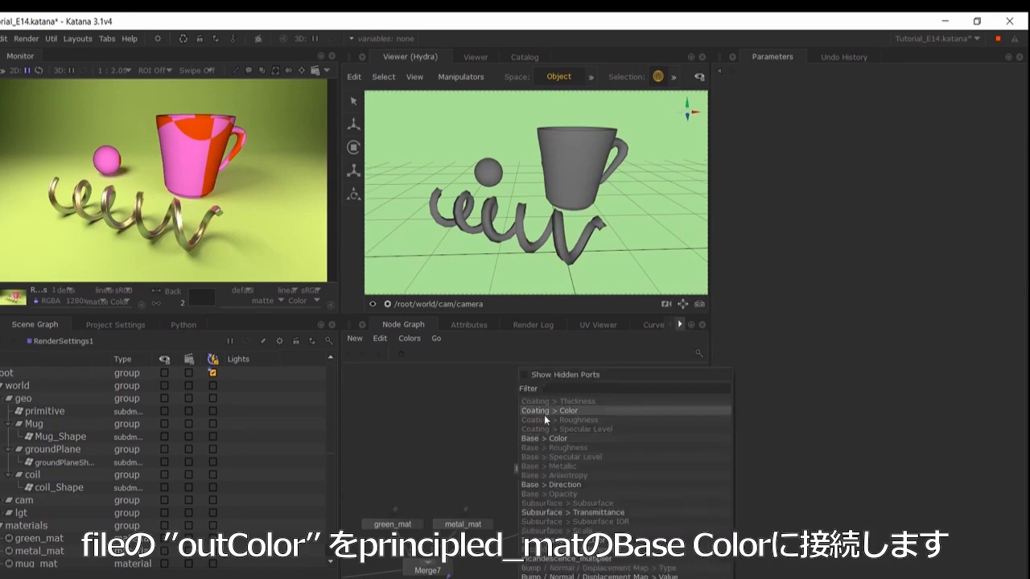
click(545, 437)
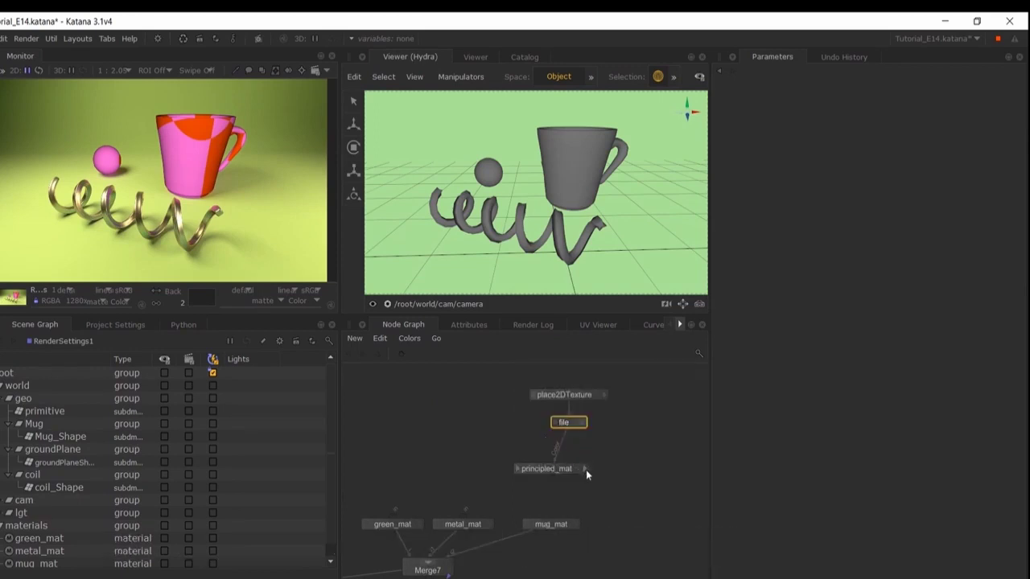
Add a dl Surface terminal to the mug_mat NetworkMaterial node.
click(563, 526)
key(e)
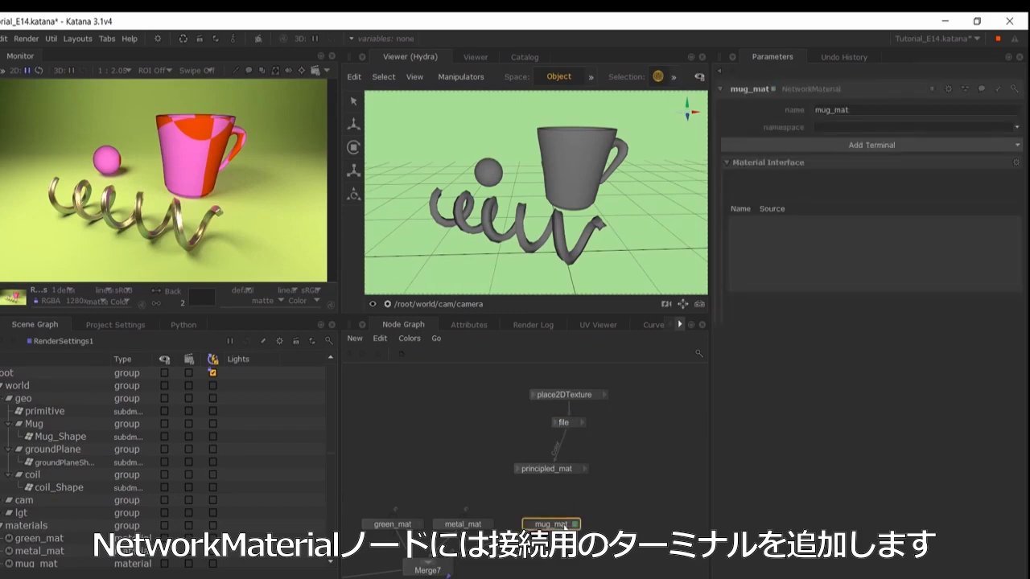
click(866, 145)
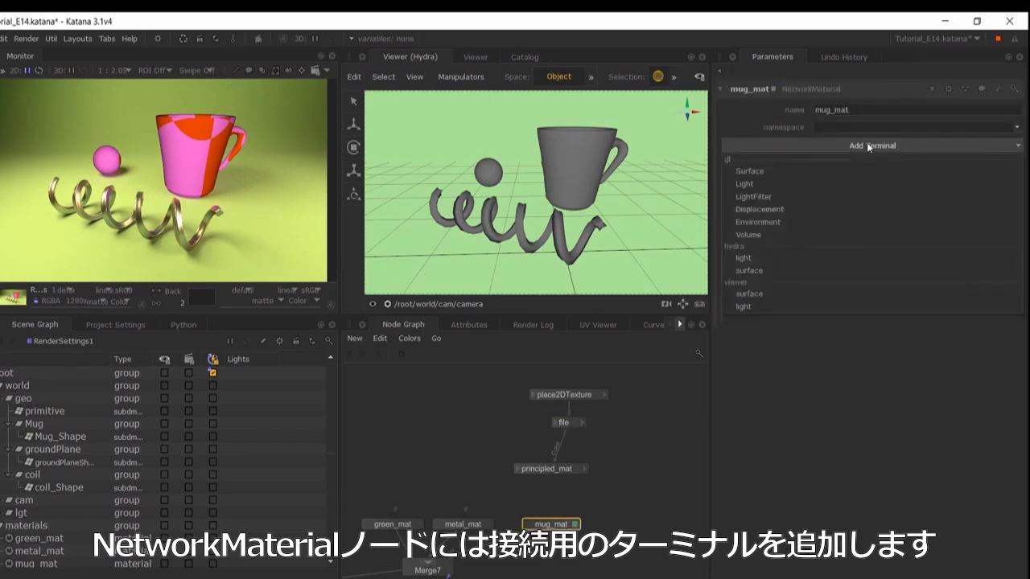
click(749, 171)
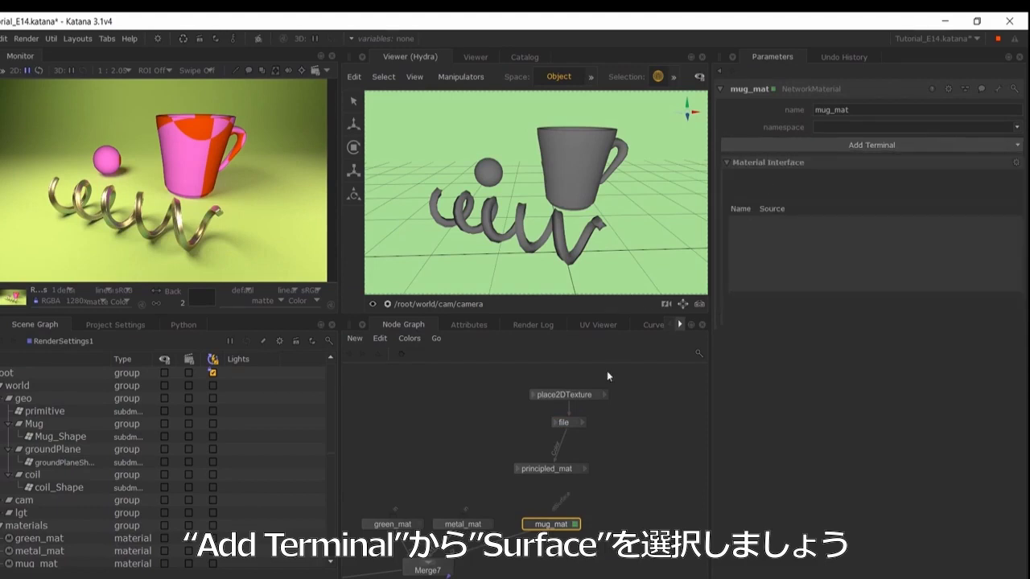
Connect principled_mat's outColor output to the surface terminal of mug_mat.
click(585, 470)
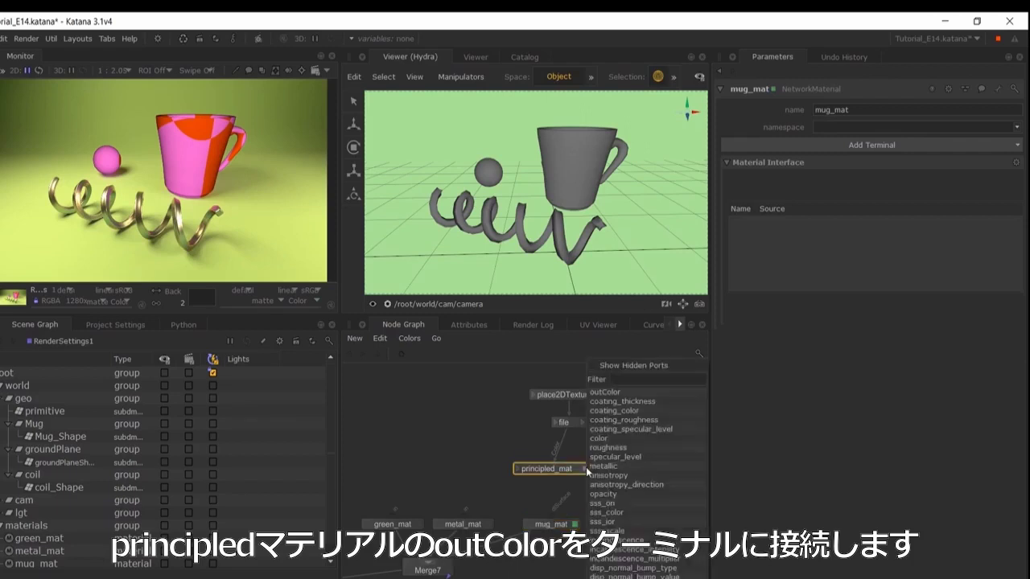
click(610, 393)
click(552, 526)
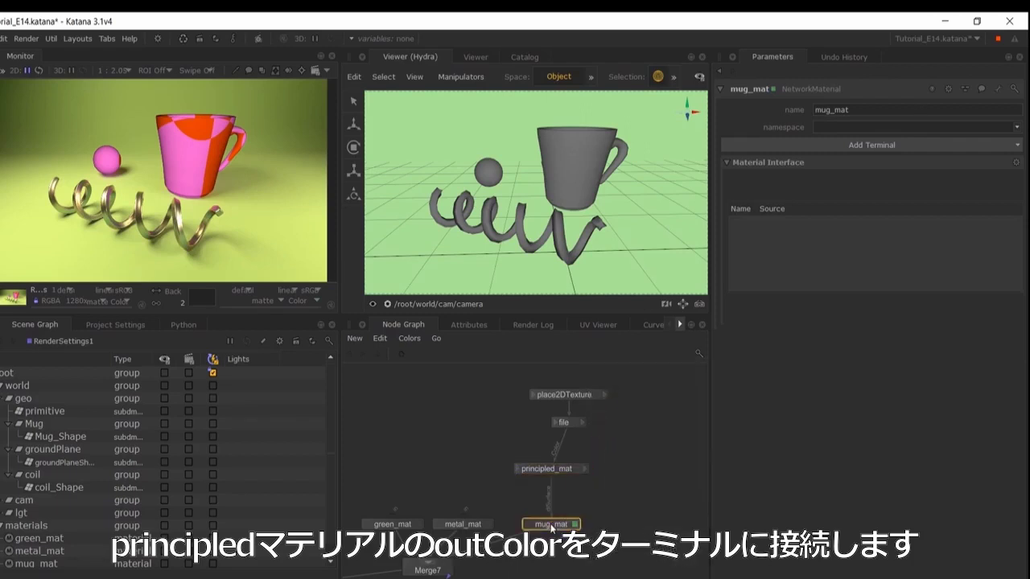
Add a material assignment to the MaterialAssign_stack node and name it MaterialAssign_mug.
middle_drag(576, 485, 607, 495)
scroll(531, 505, down, 5)
middle_drag(529, 500, 564, 431)
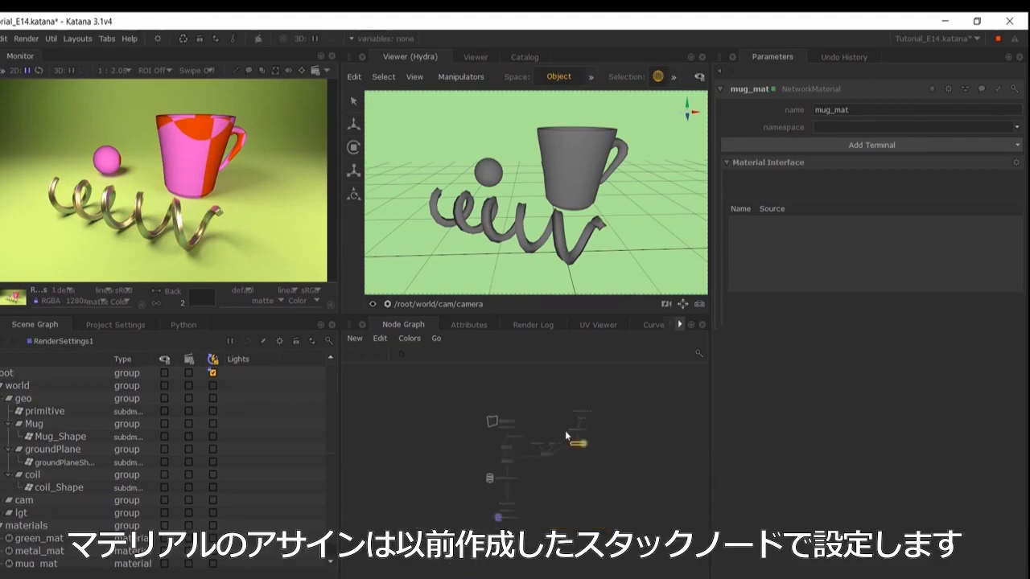
scroll(505, 485, up, 5)
middle_drag(506, 488, 464, 538)
click(563, 472)
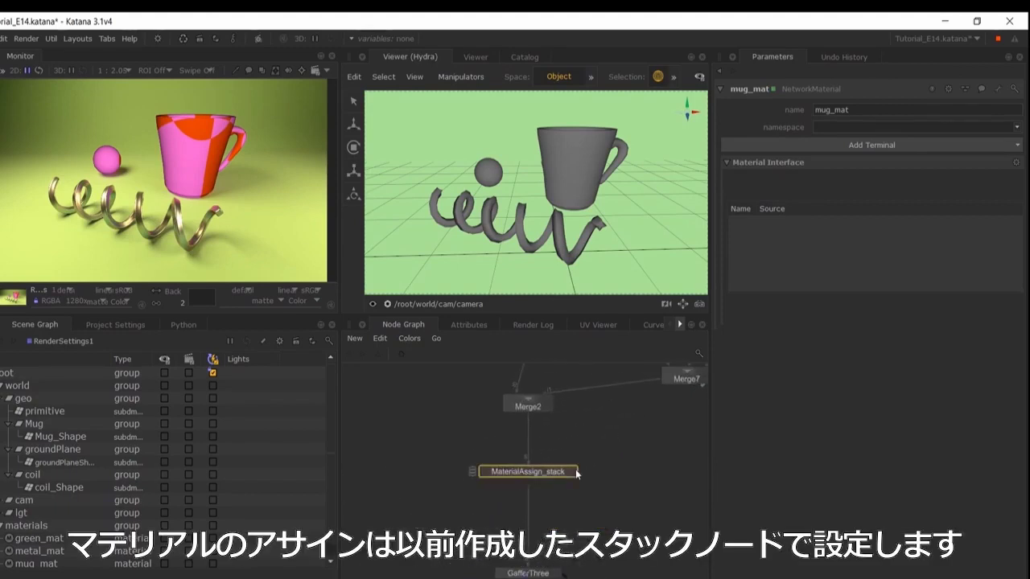
click(572, 472)
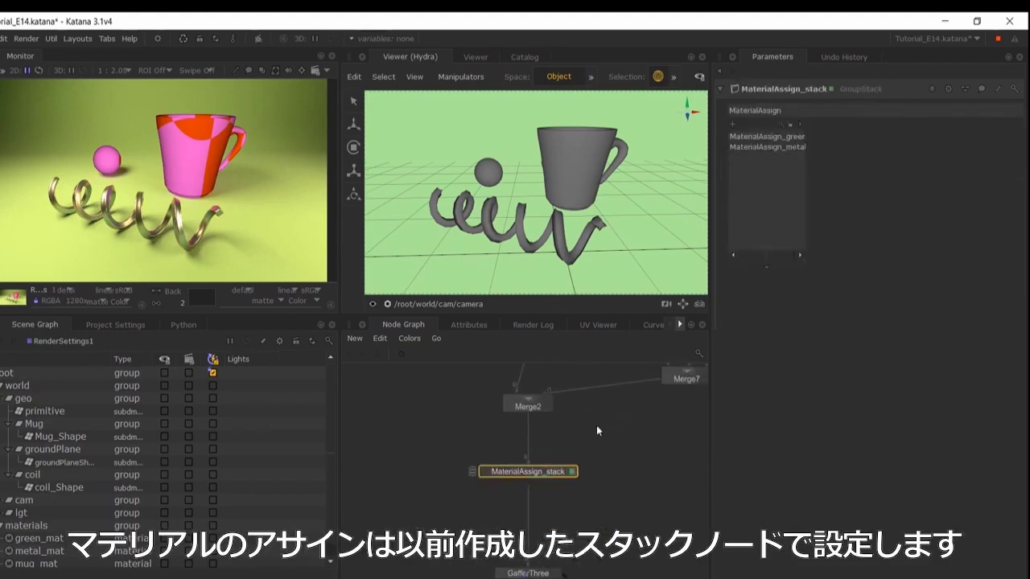
click(734, 125)
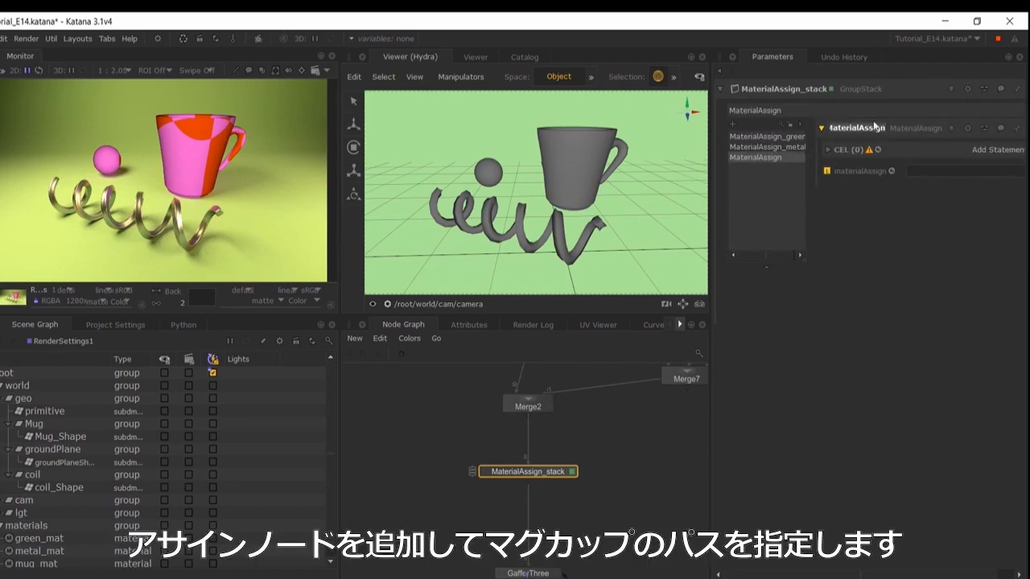
text(_mug)
key(Return)
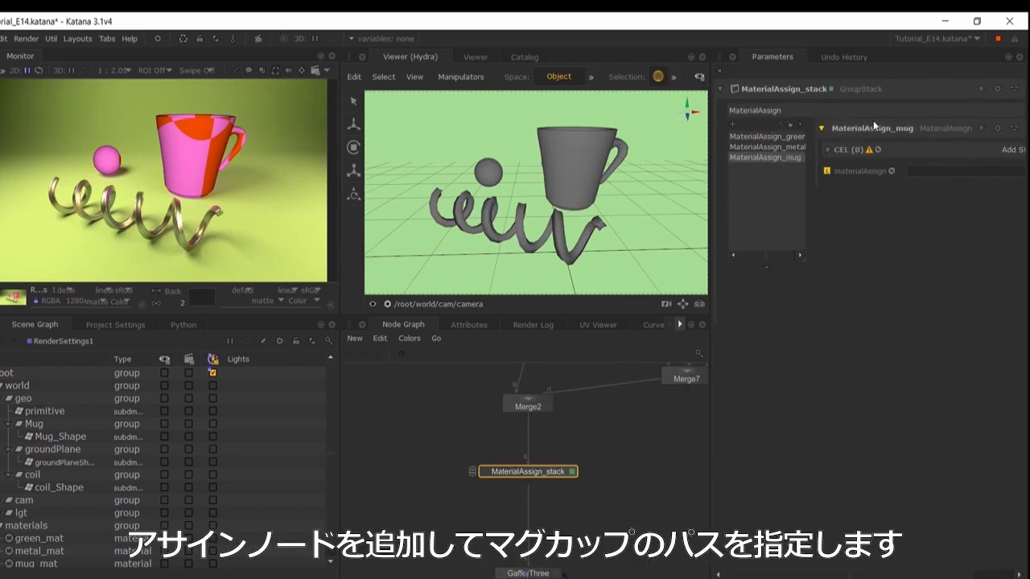
Target /root/world/geo/Mug/Mug_Shape in MaterialAssign_mug and assign it /root/materials/mug_mat.
drag(55, 439, 1006, 152)
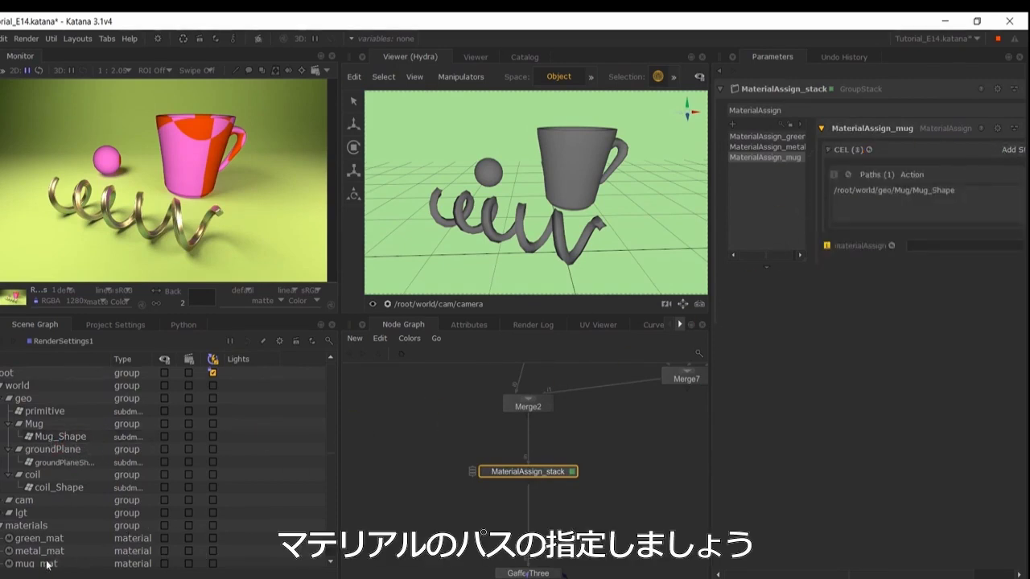
drag(36, 565, 923, 249)
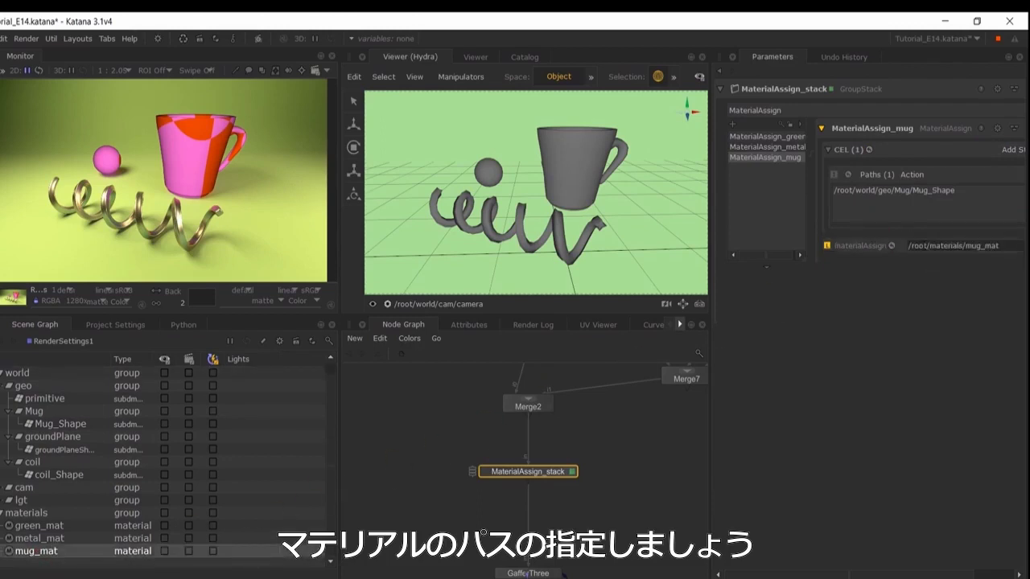
Render the scene from the RenderSettings1 node.
middle_drag(571, 565, 571, 413)
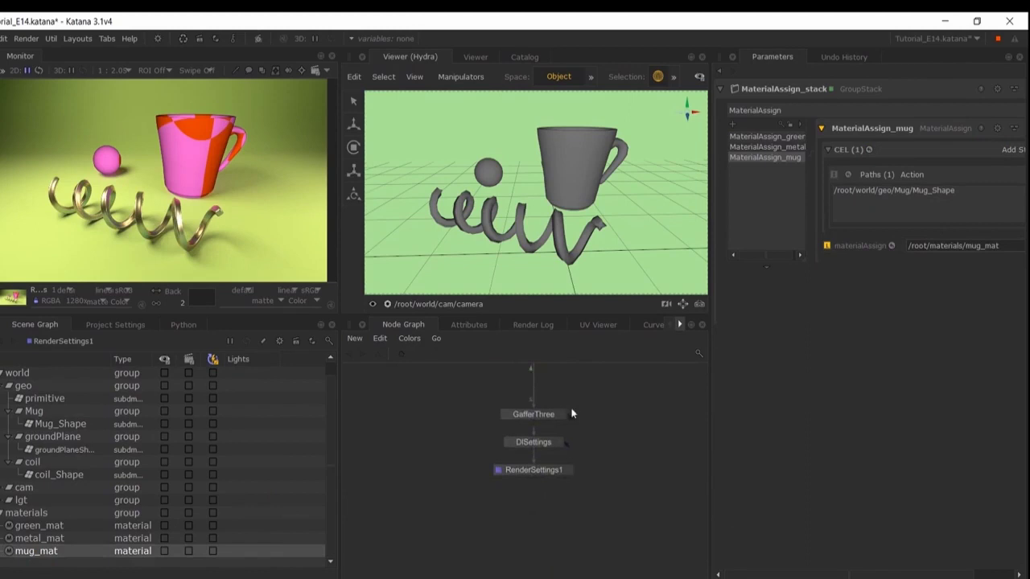
right_click(542, 468)
click(570, 509)
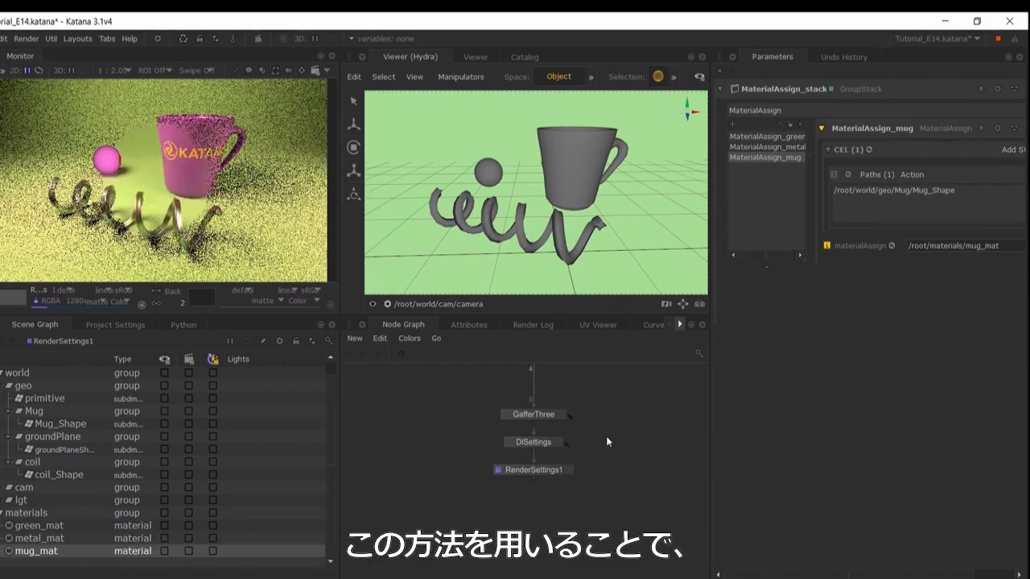
Examine the input channels of principled_mat that can receive other textures.
middle_drag(620, 419, 494, 578)
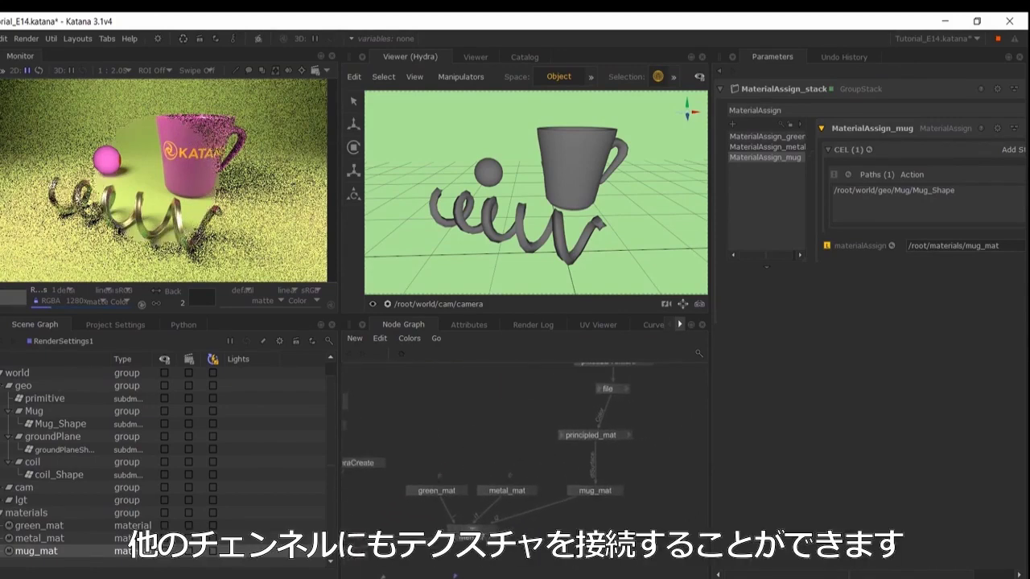
middle_drag(640, 452, 623, 482)
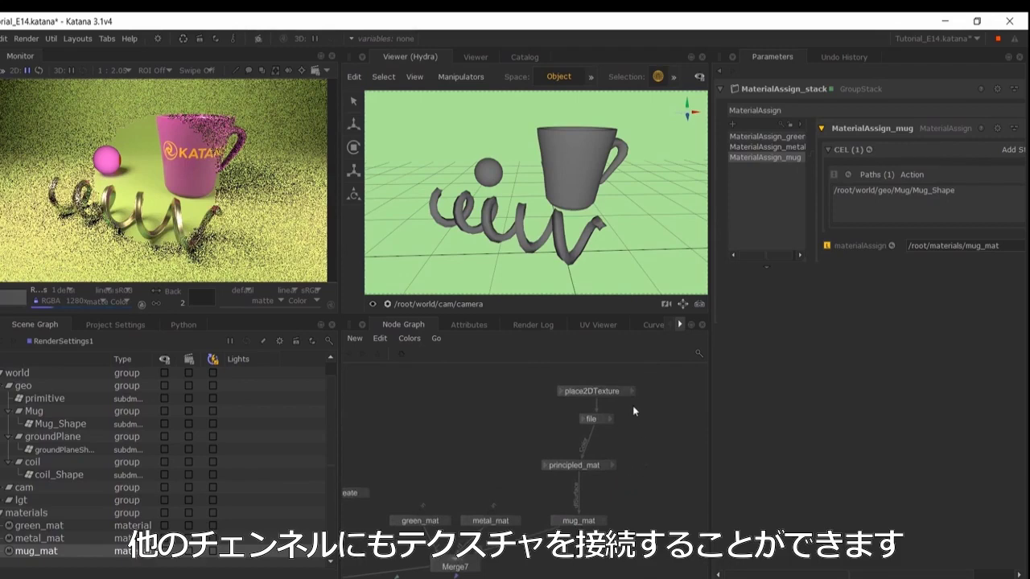
click(545, 465)
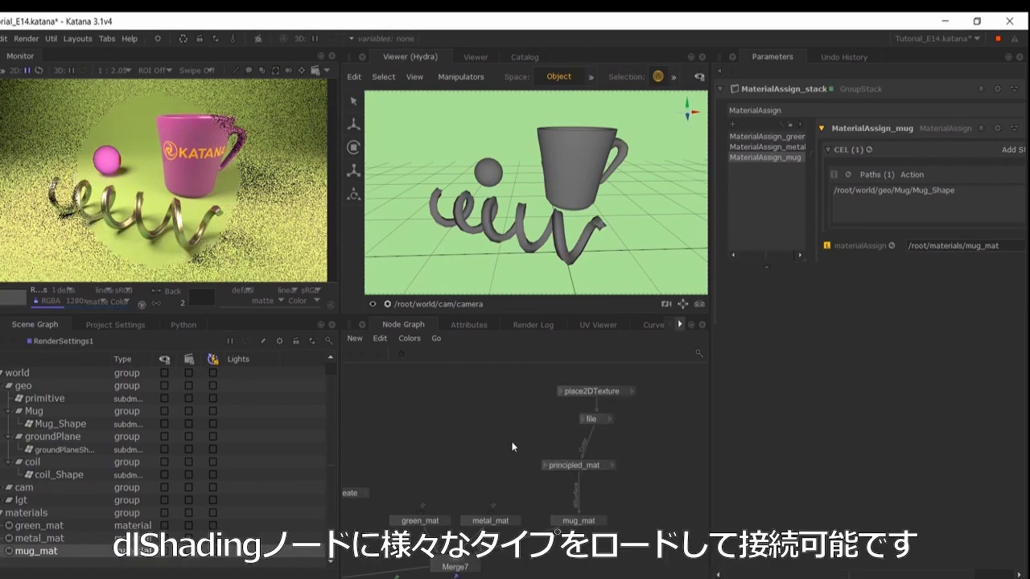
Create a DlShadingNode beside the mug's texture nodes and set its node type to remapColor.
key(Tab)
text(dl)
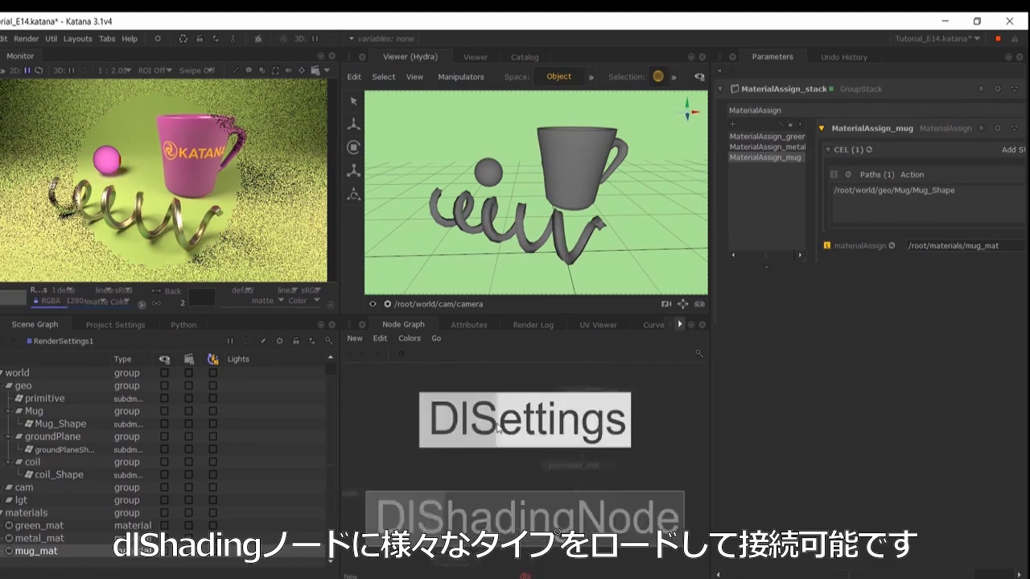
key(Down)
key(Return)
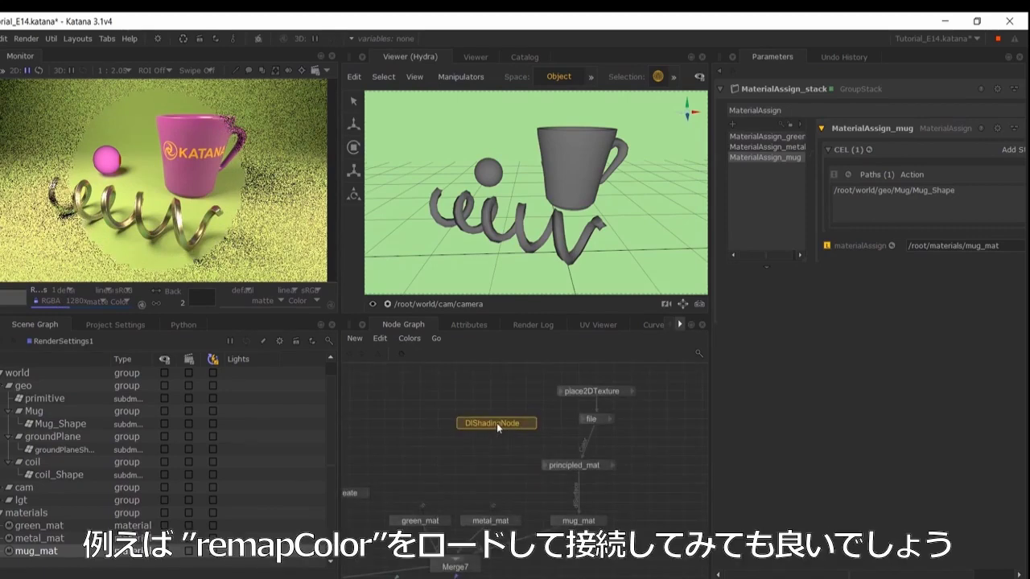
click(496, 424)
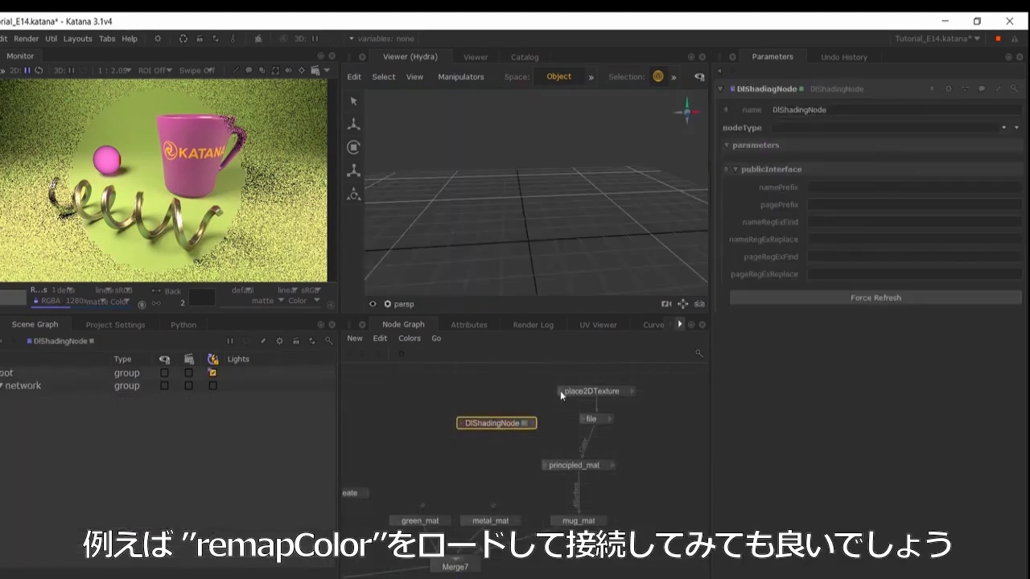
click(980, 127)
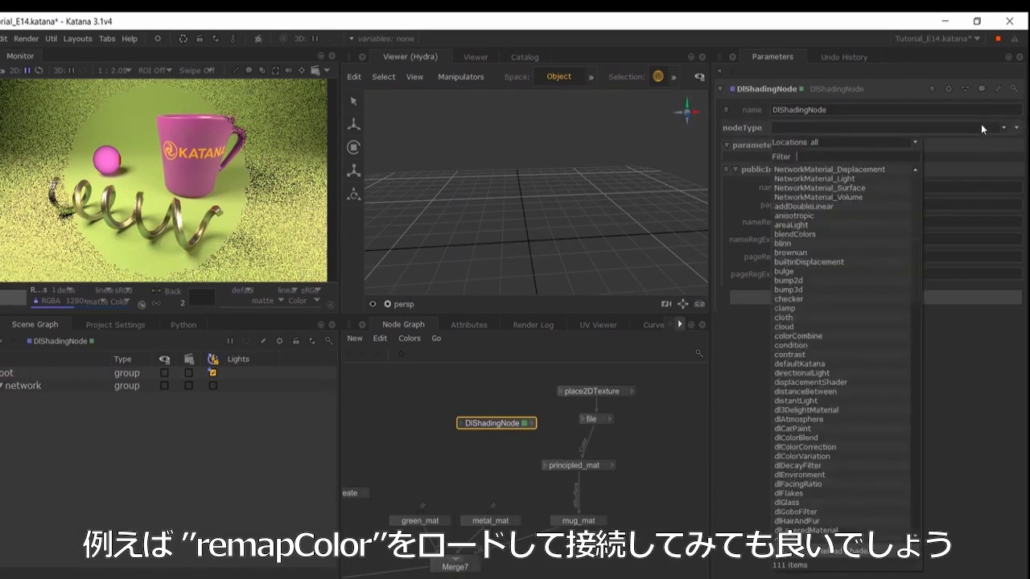
text(rema)
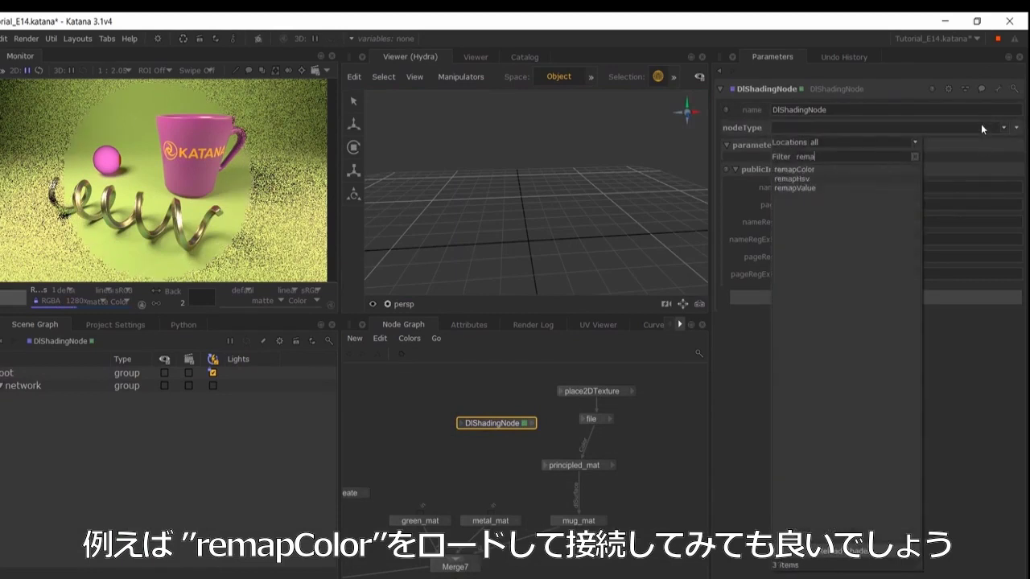
click(801, 170)
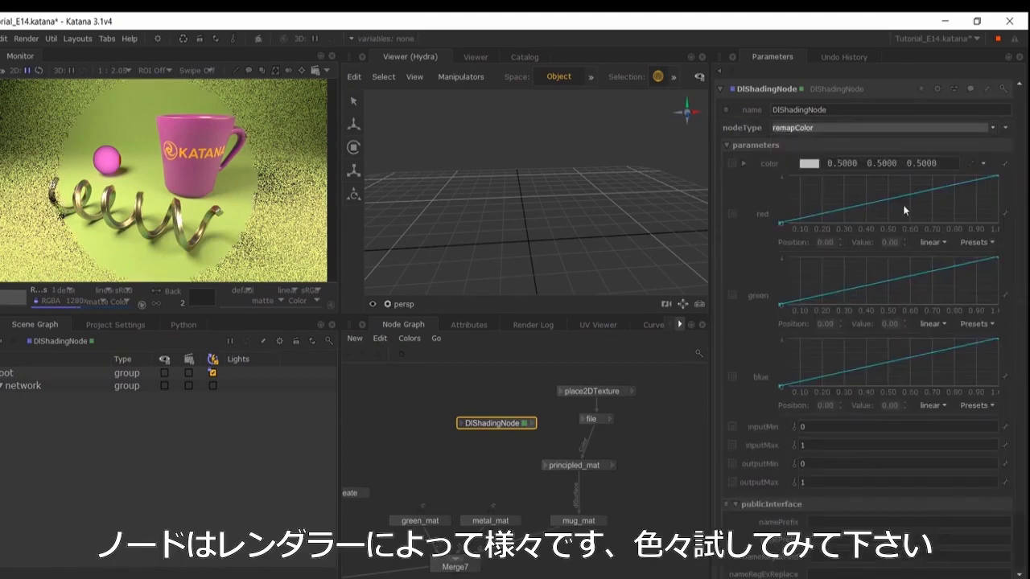
Delete the unconnected remapColor shading node.
click(517, 424)
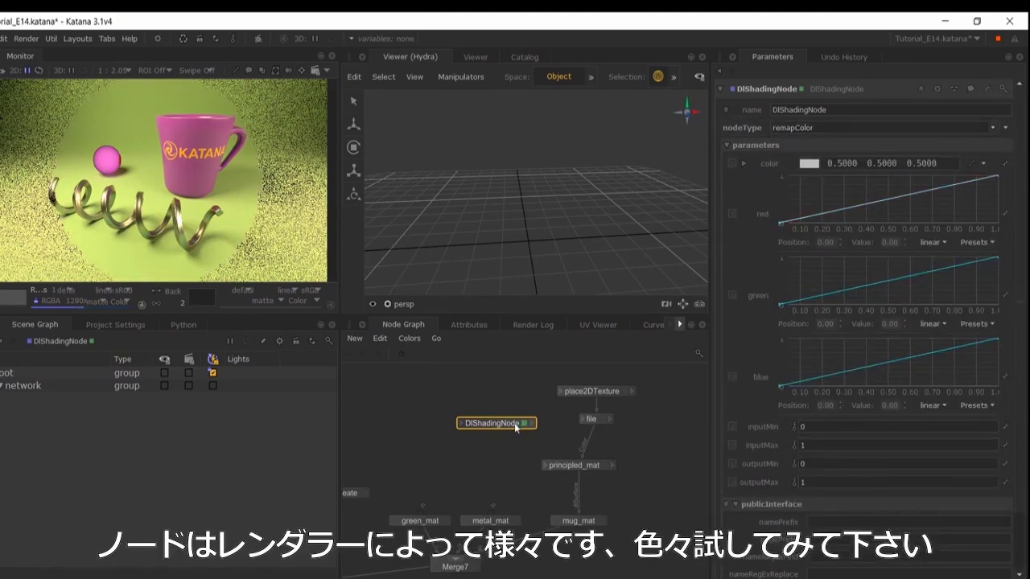
key(Delete)
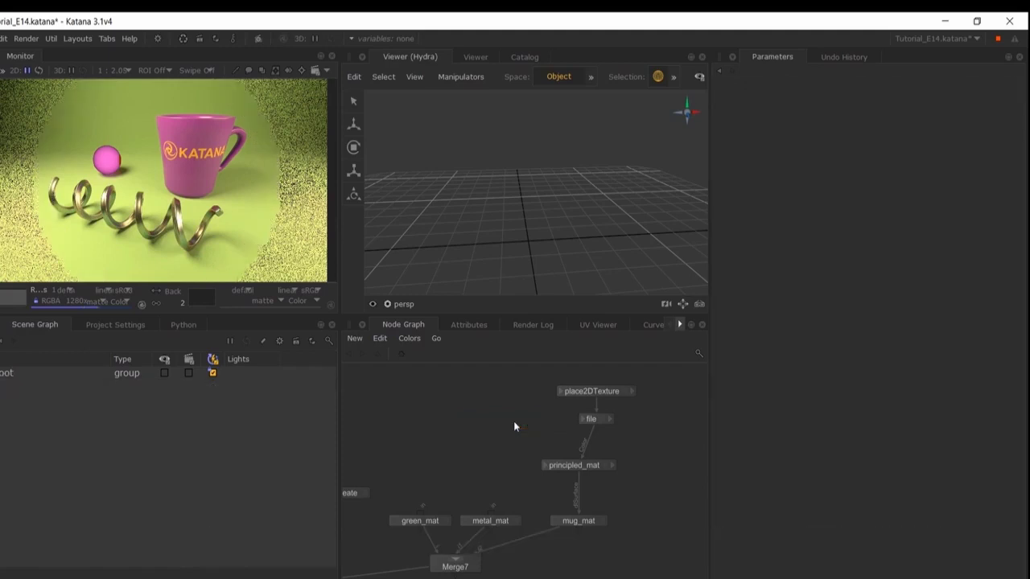